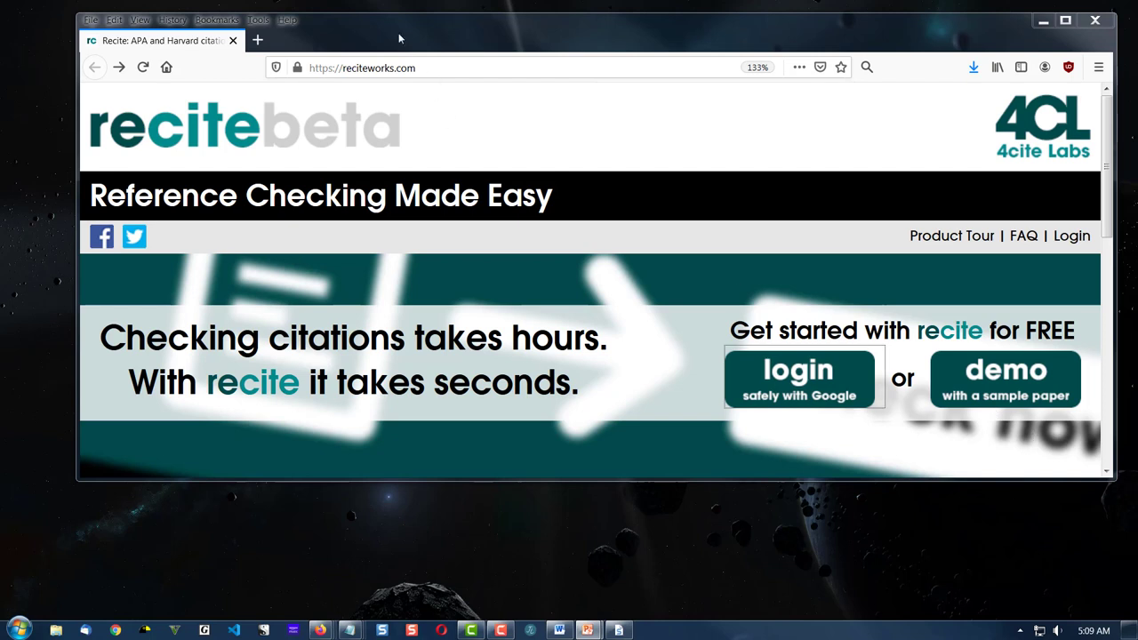
Bring the Recite browser forward and log in with Google to reach reciteworks.com/check.
click(419, 68)
click(419, 69)
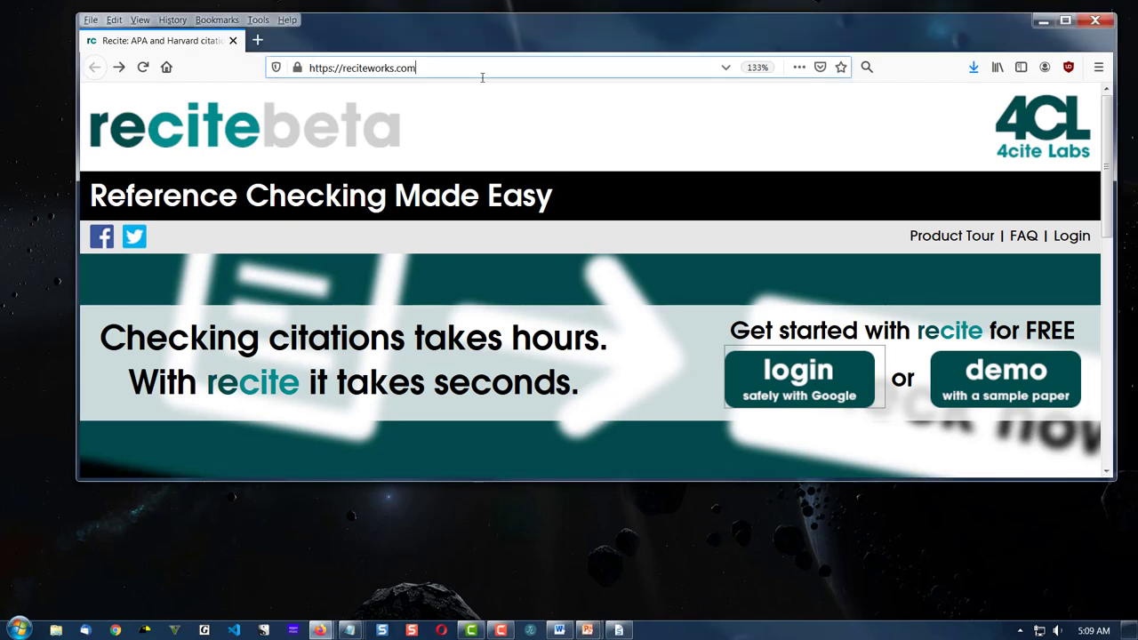
click(811, 393)
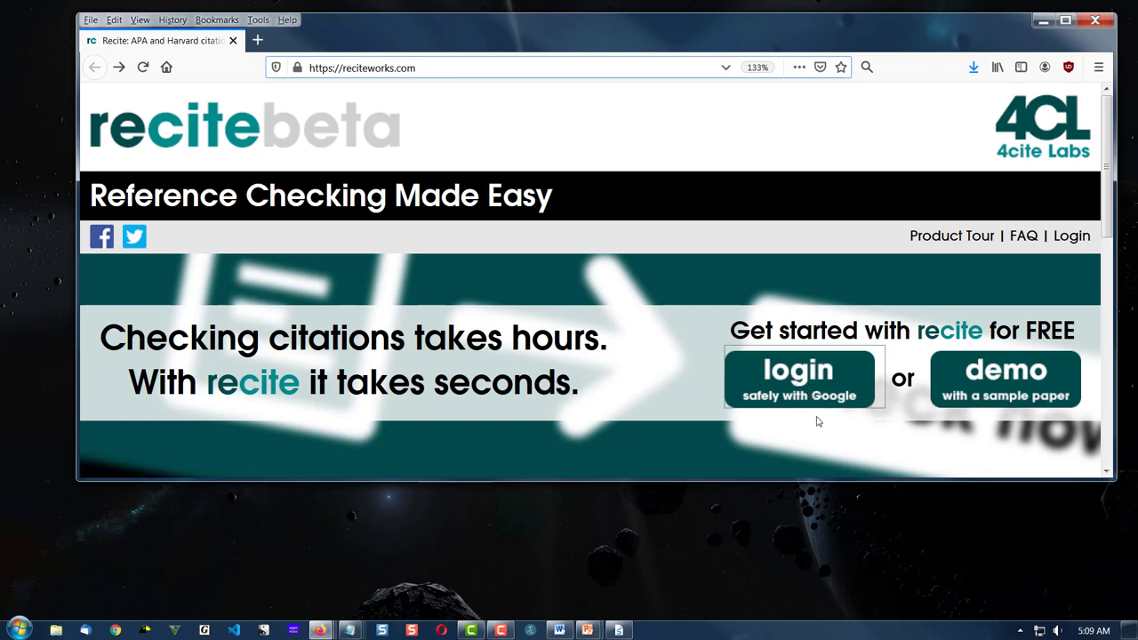
click(798, 375)
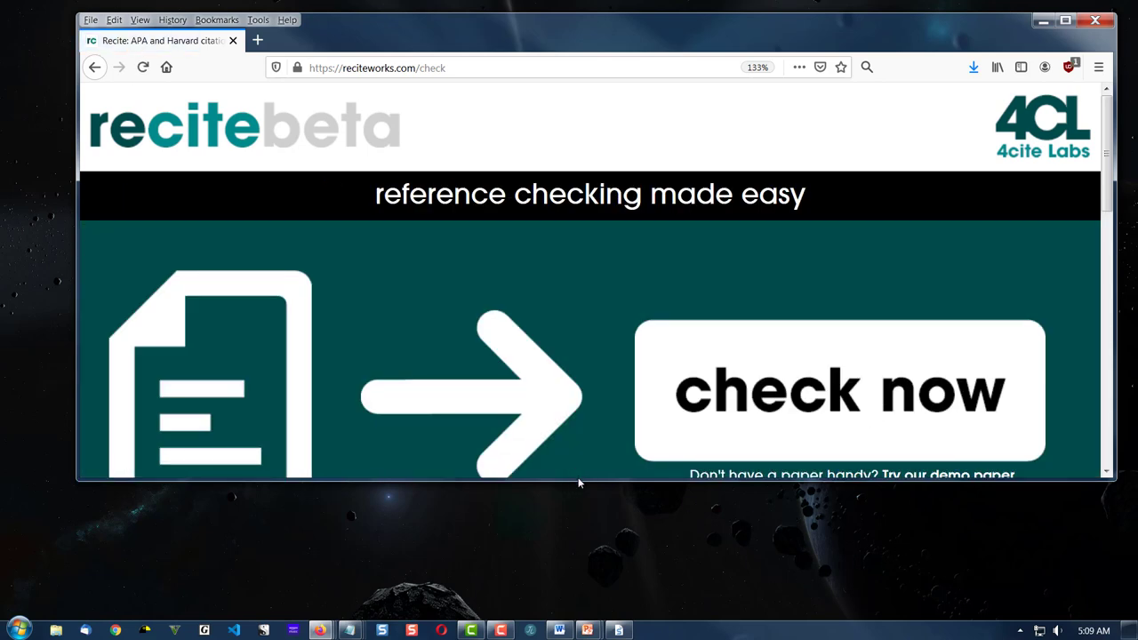
Start a new check with APA (6th) as the style and choose to paste the text.
click(756, 376)
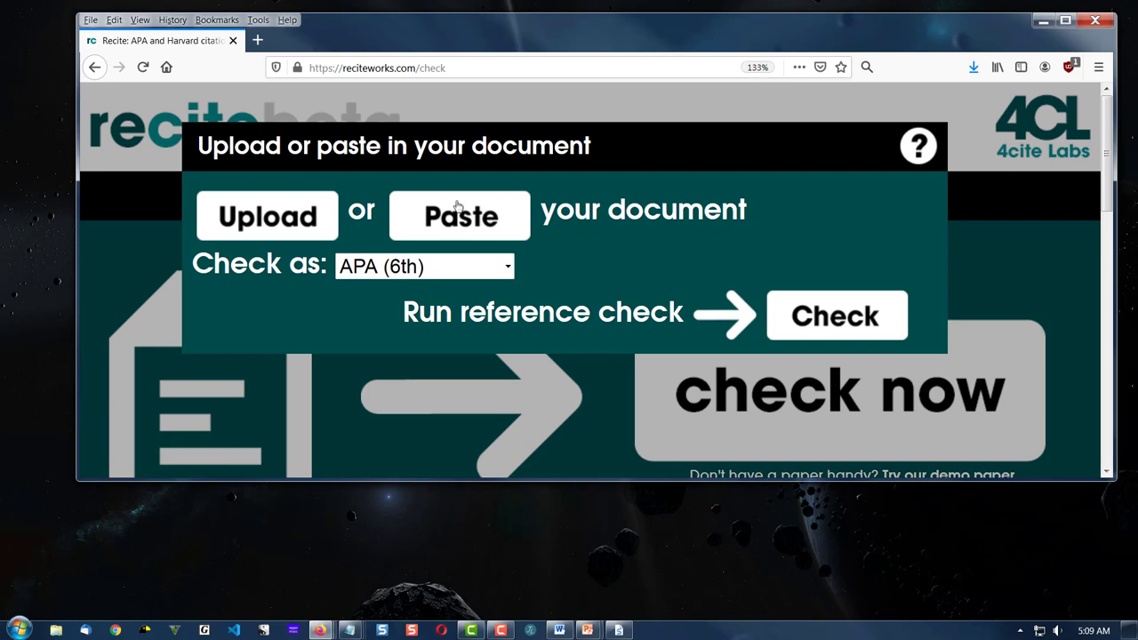
click(508, 269)
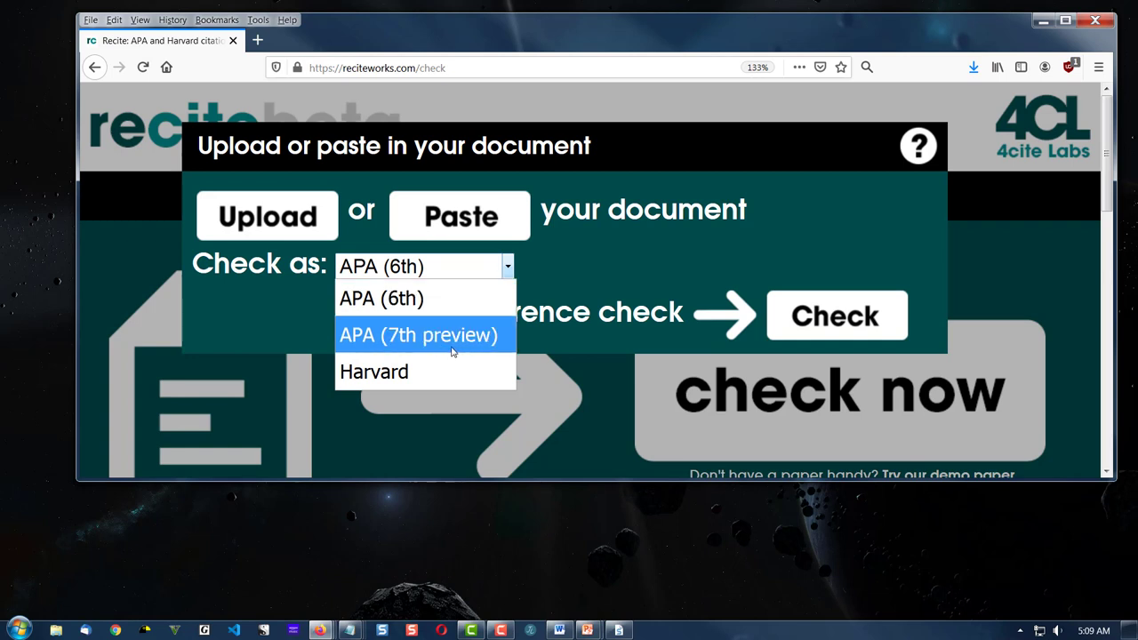
click(423, 302)
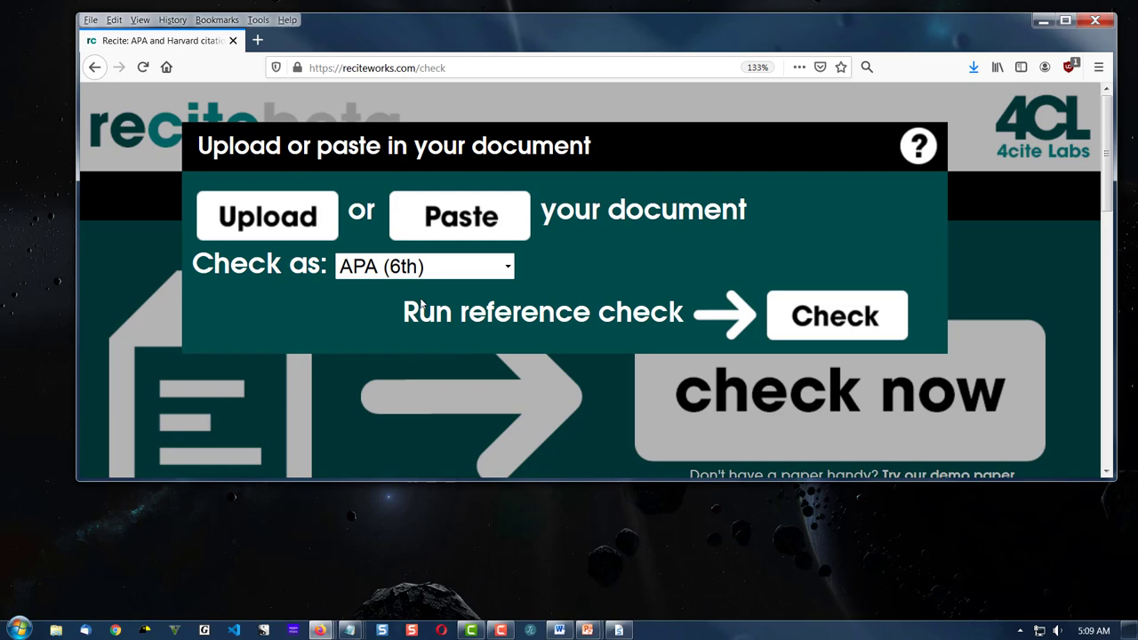
click(458, 218)
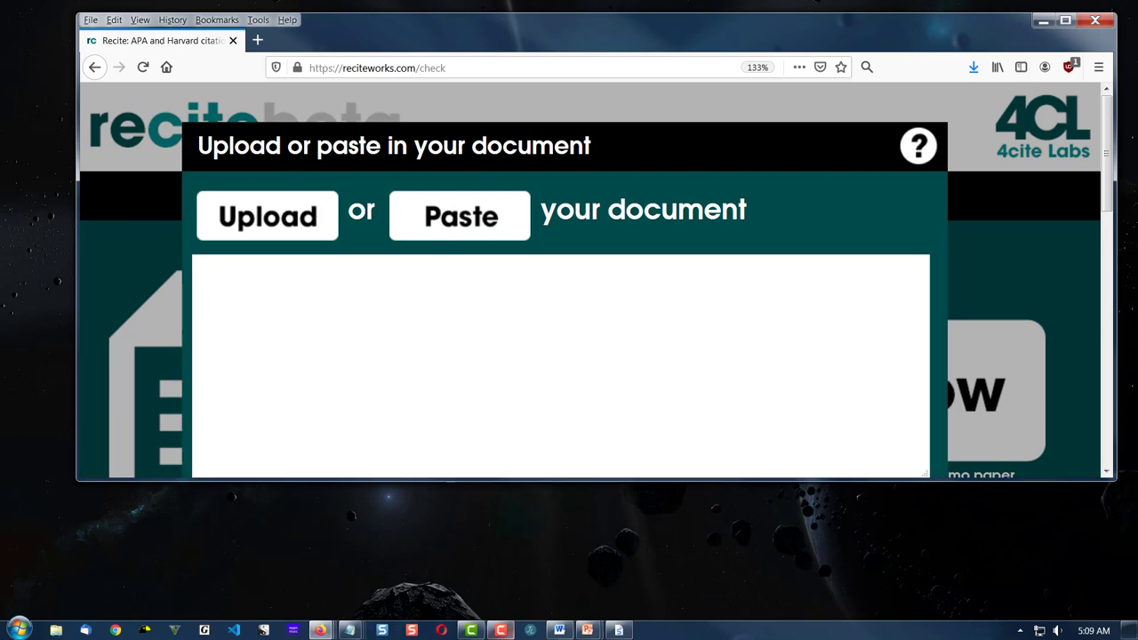
Select and copy the entire Word chapter, including its References list, then minimize Word.
click(555, 630)
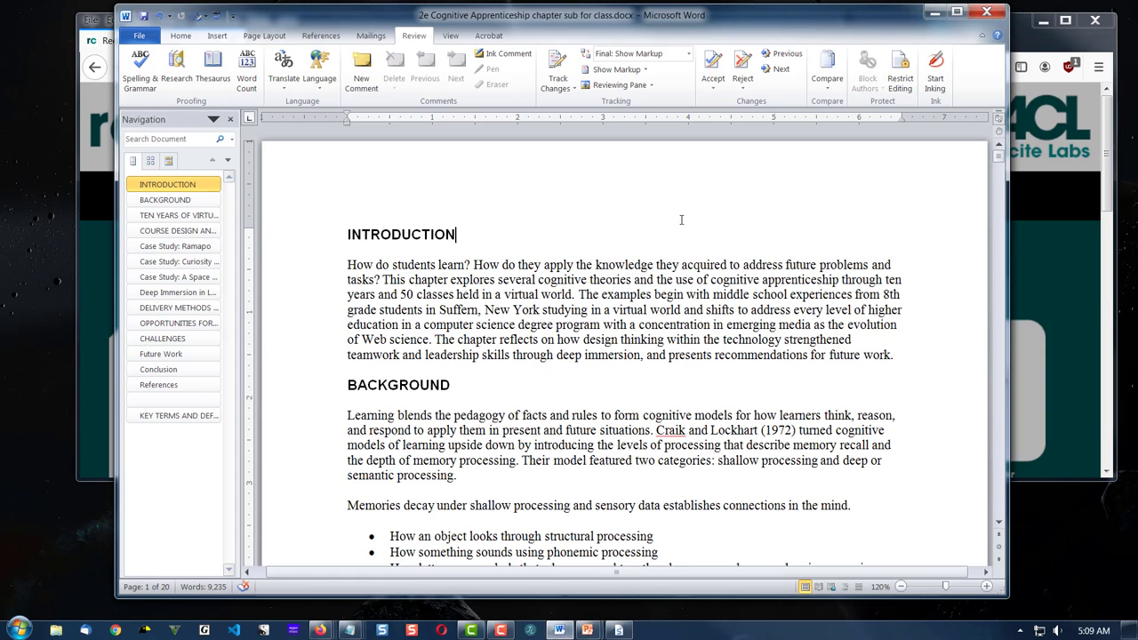
key(ctrl+a)
click(992, 160)
drag(993, 160, 990, 467)
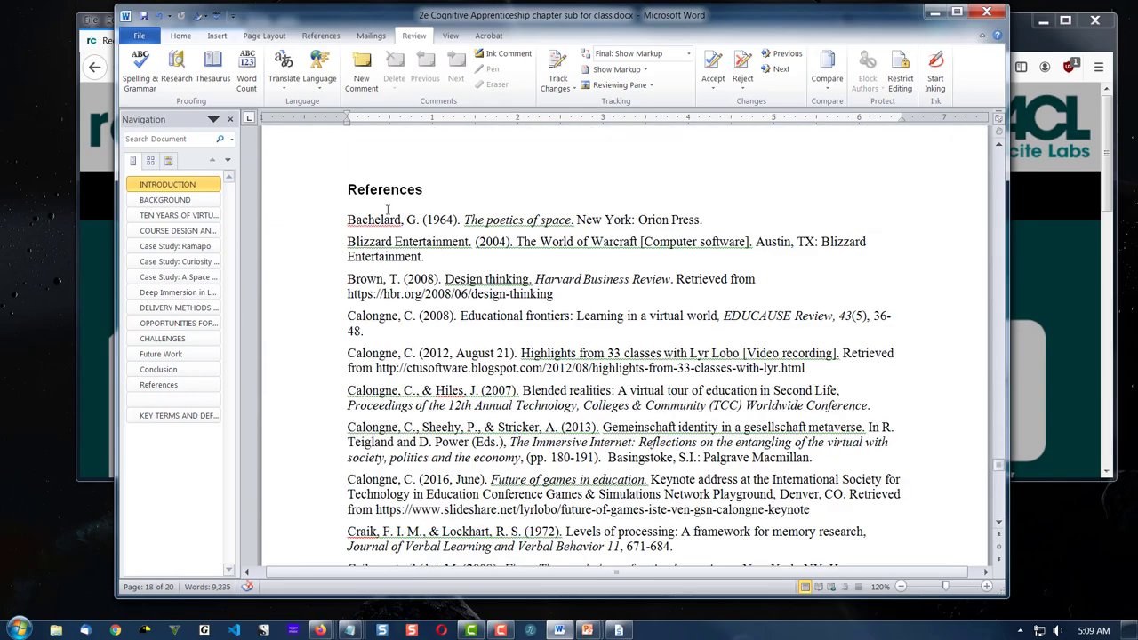
triple_click(381, 184)
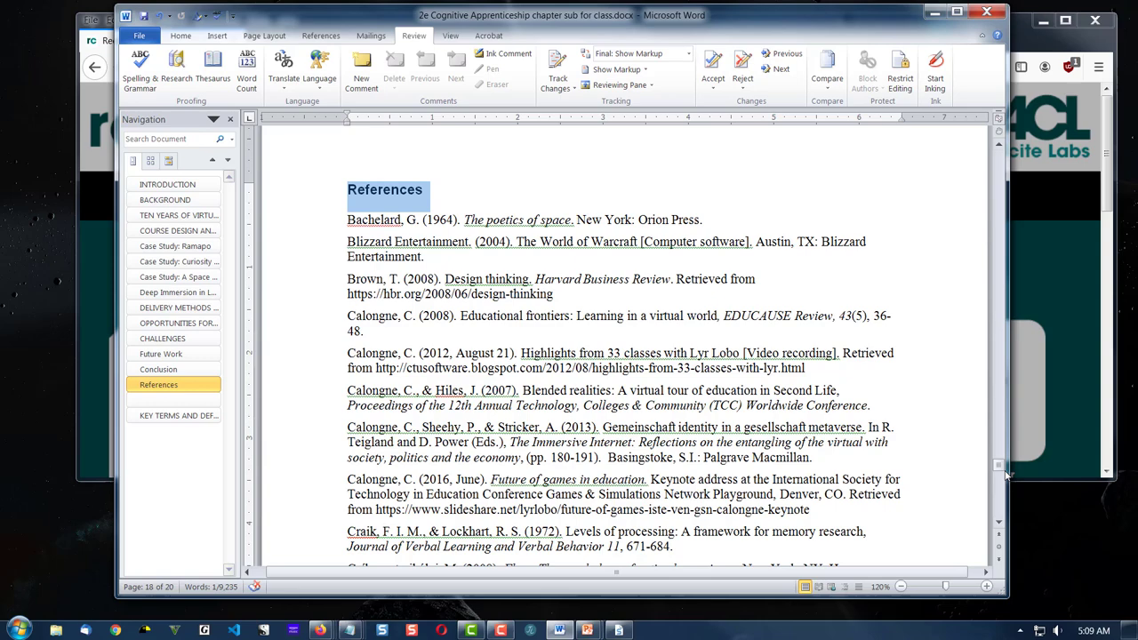
click(891, 432)
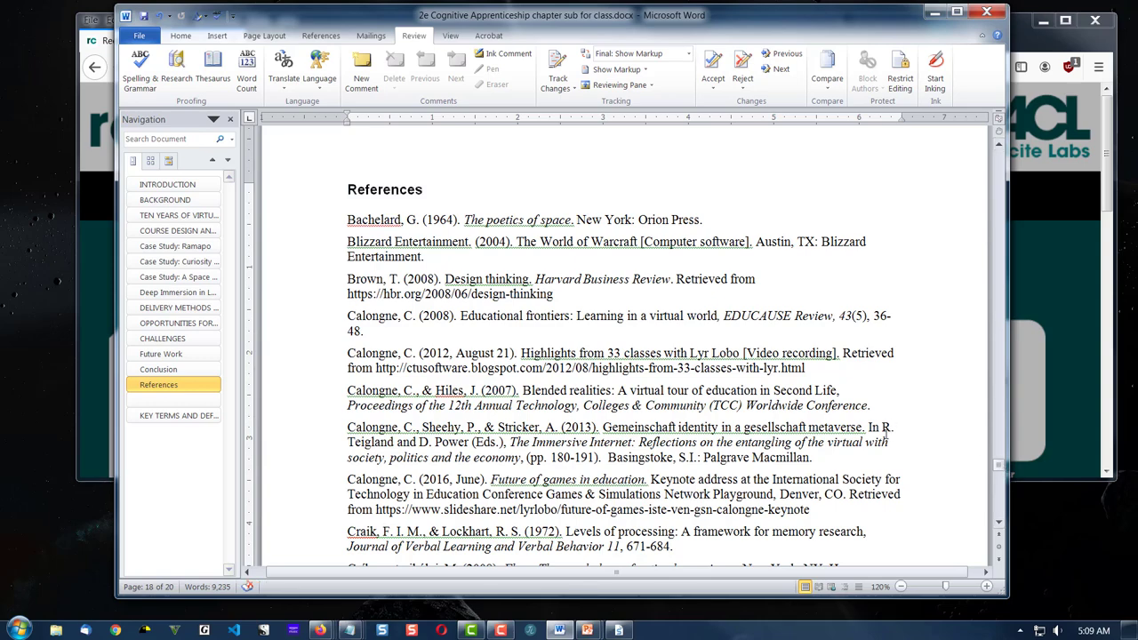
key(ctrl+a)
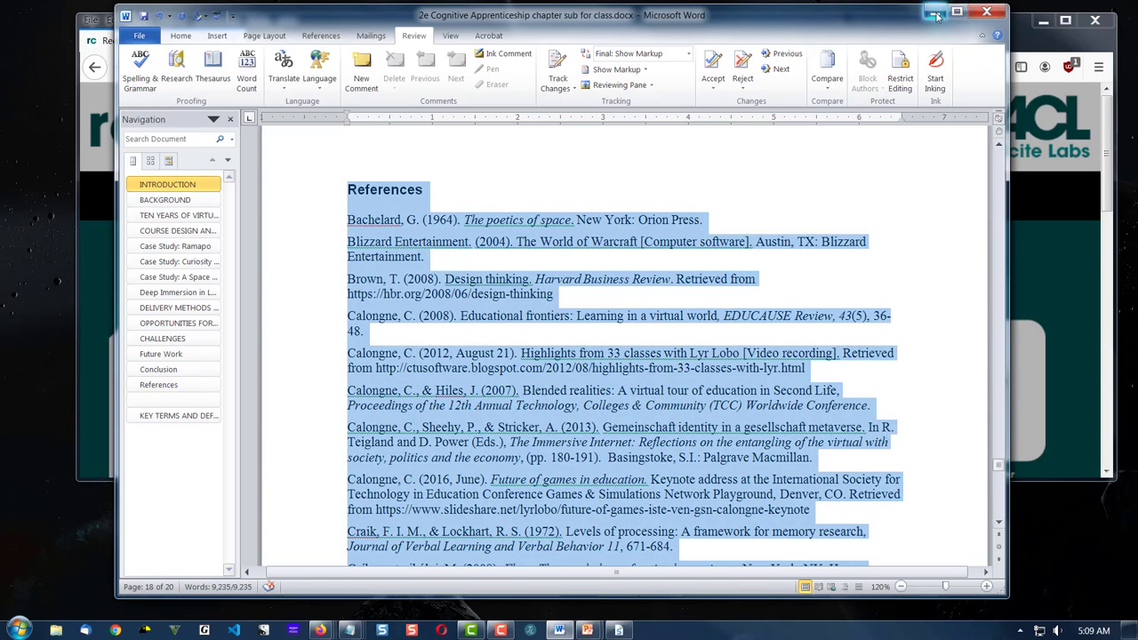
click(935, 12)
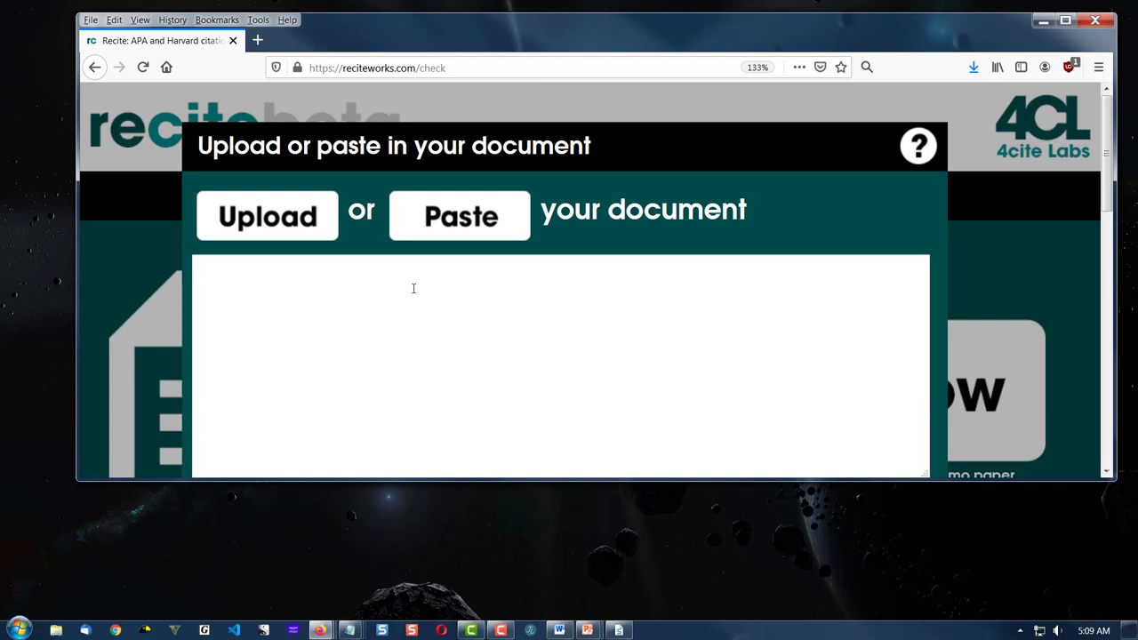
Paste the copied chapter into the box, enlarge the window and run the APA (6th) check.
right_click(413, 287)
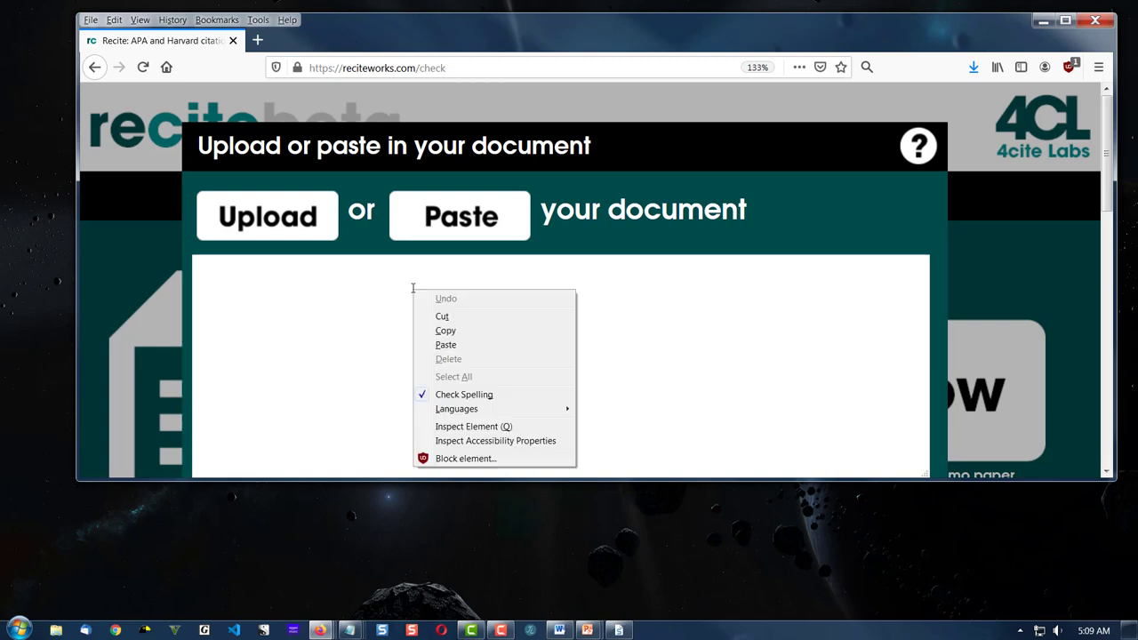
click(460, 346)
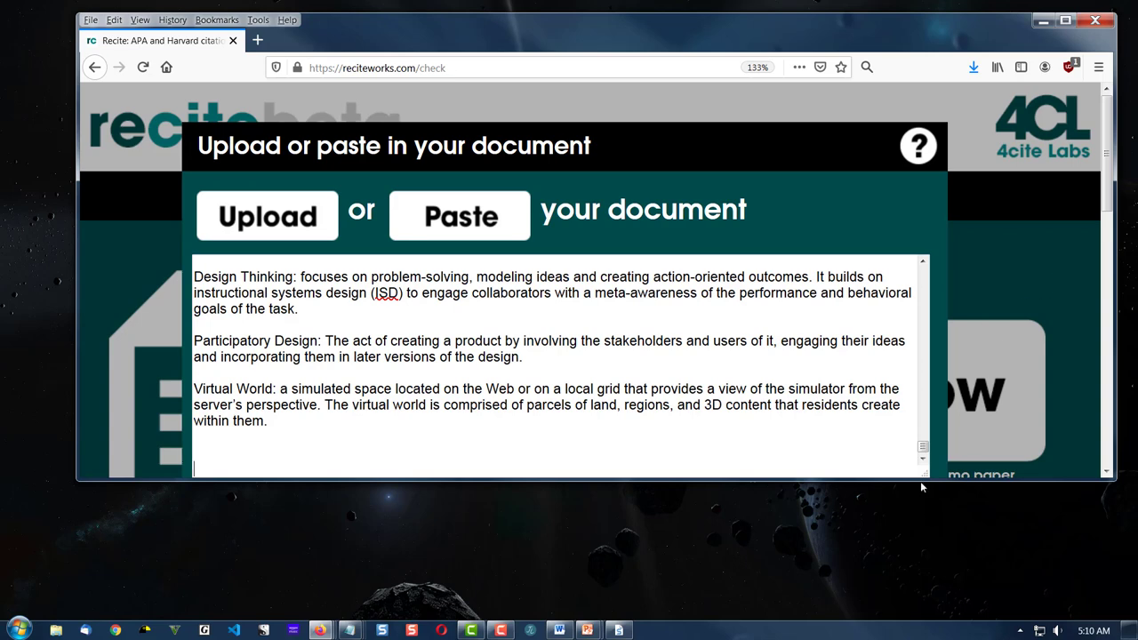
drag(920, 480, 919, 547)
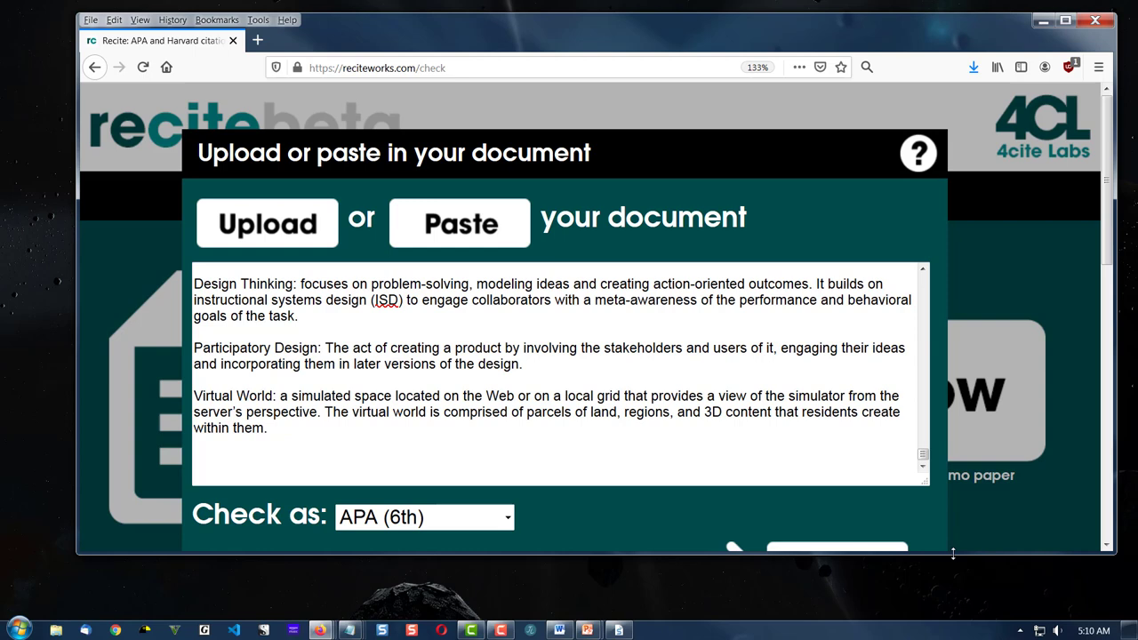
drag(953, 553, 953, 601)
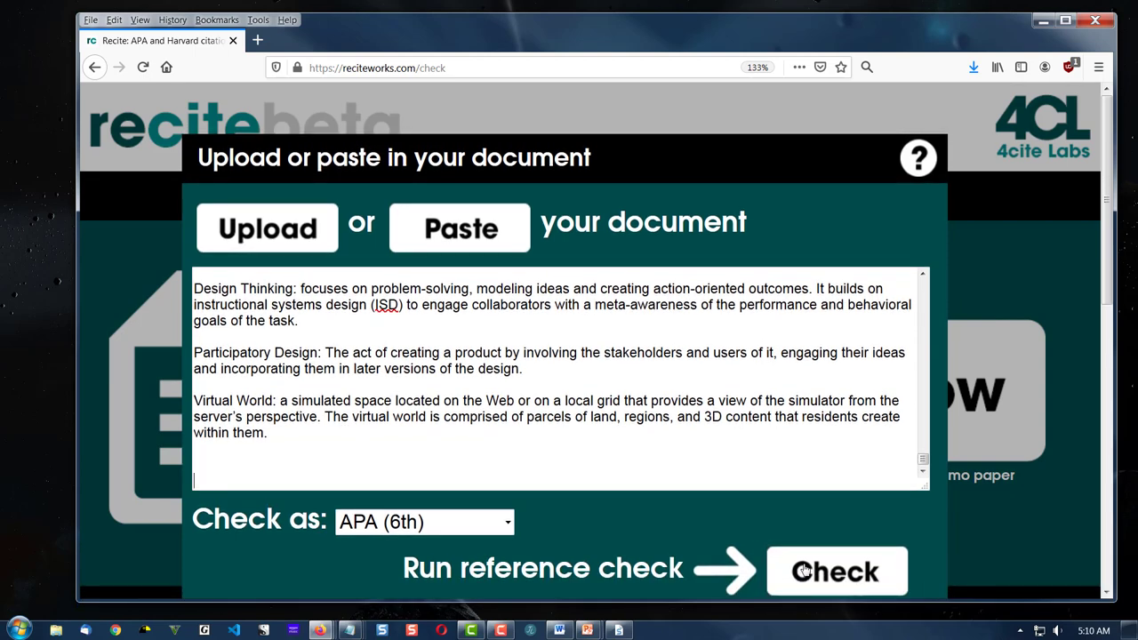
click(849, 574)
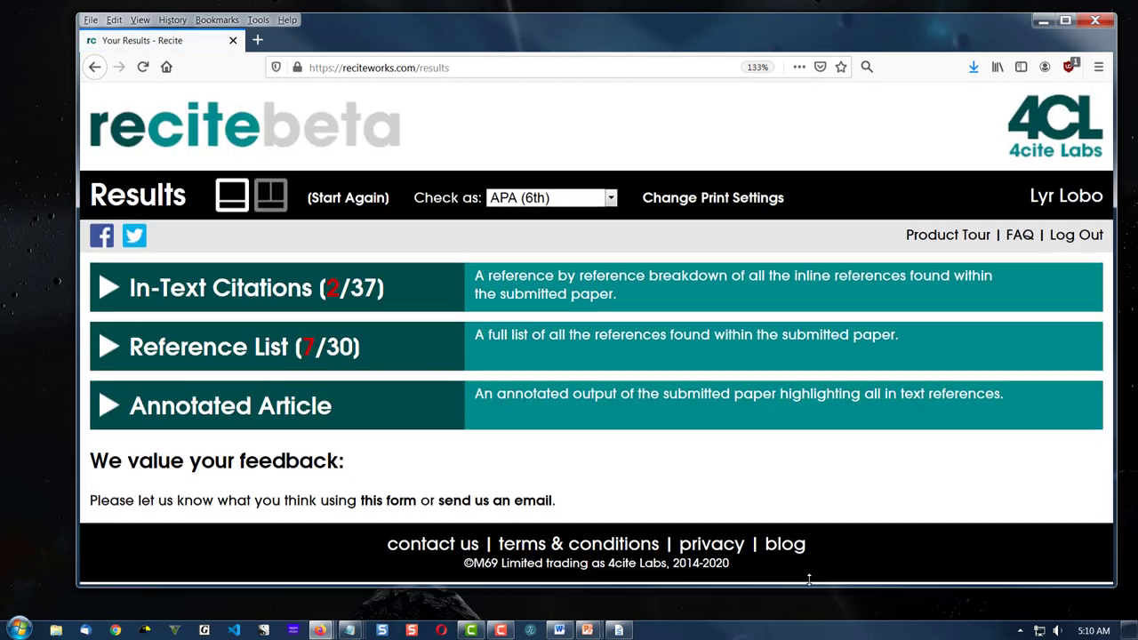
Shrink the window, expand and collapse the three result sections, then expand In-Text Citations.
drag(805, 602, 814, 524)
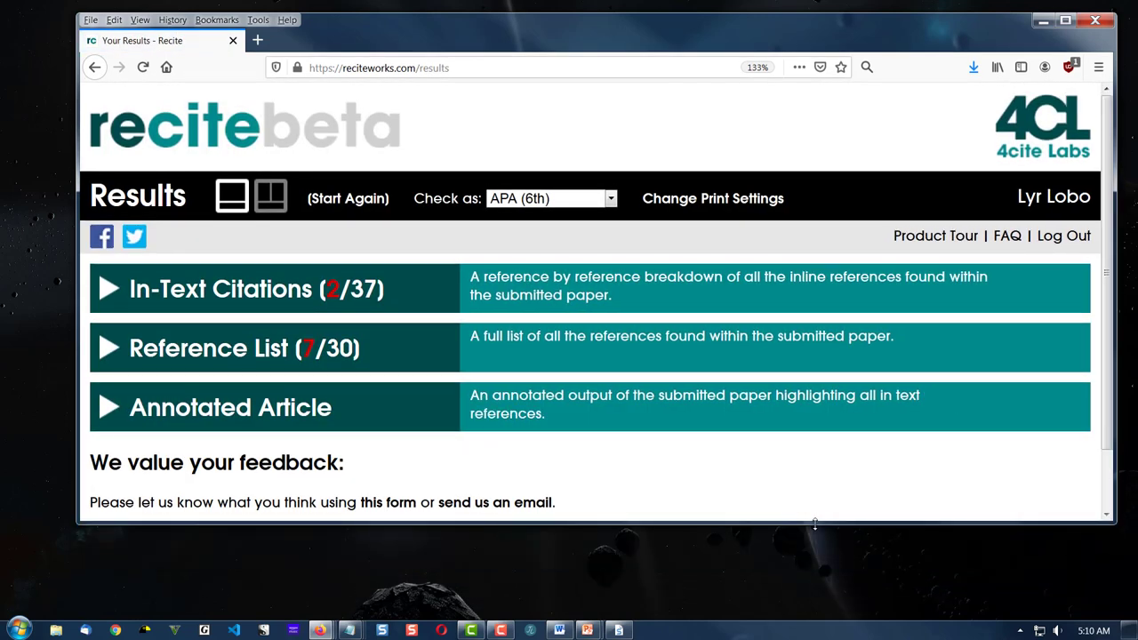
click(105, 409)
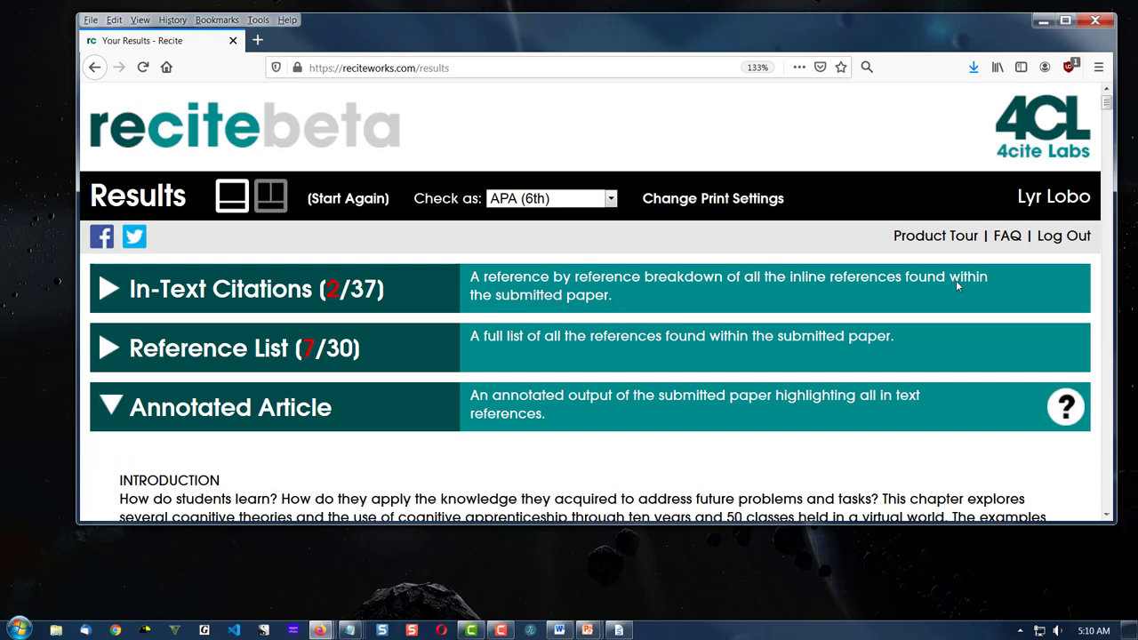
click(121, 347)
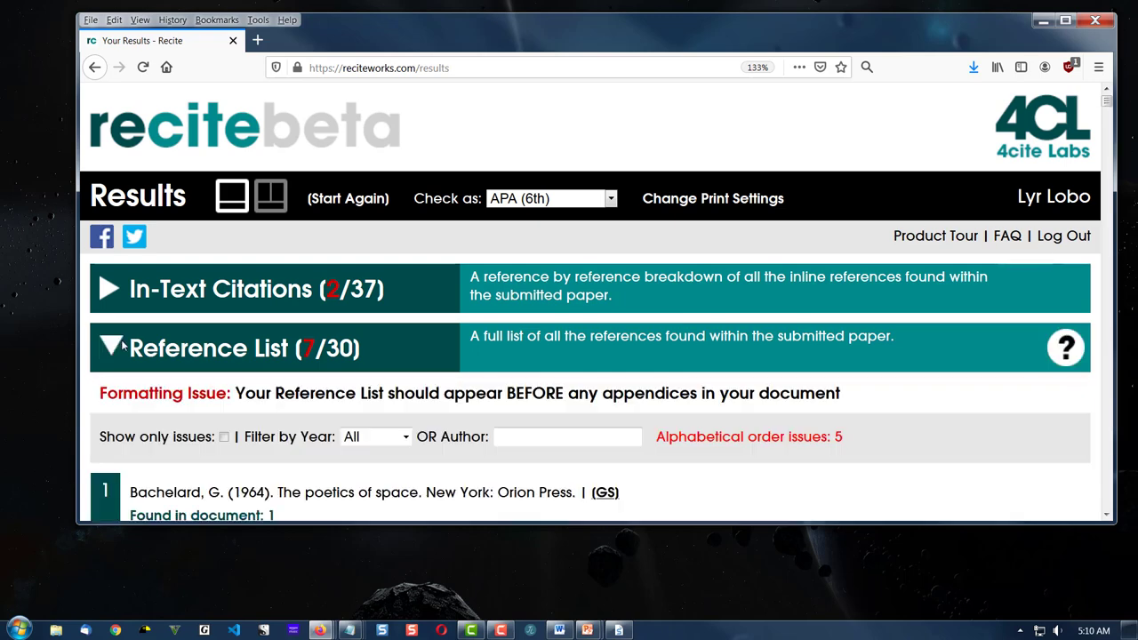
click(116, 289)
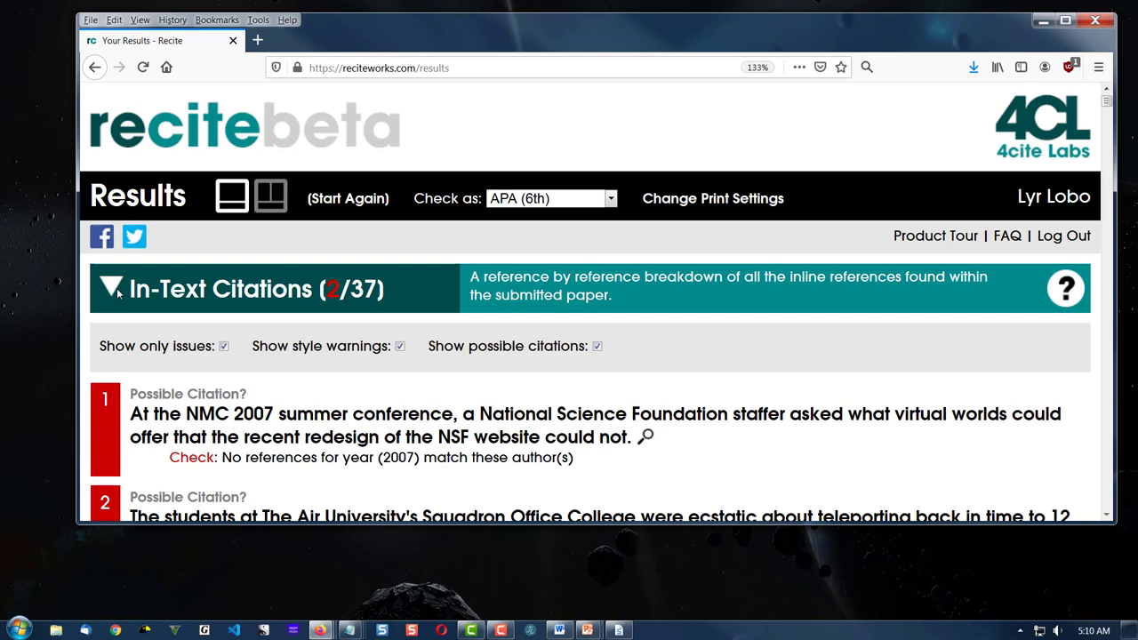
click(116, 290)
click(122, 348)
click(111, 405)
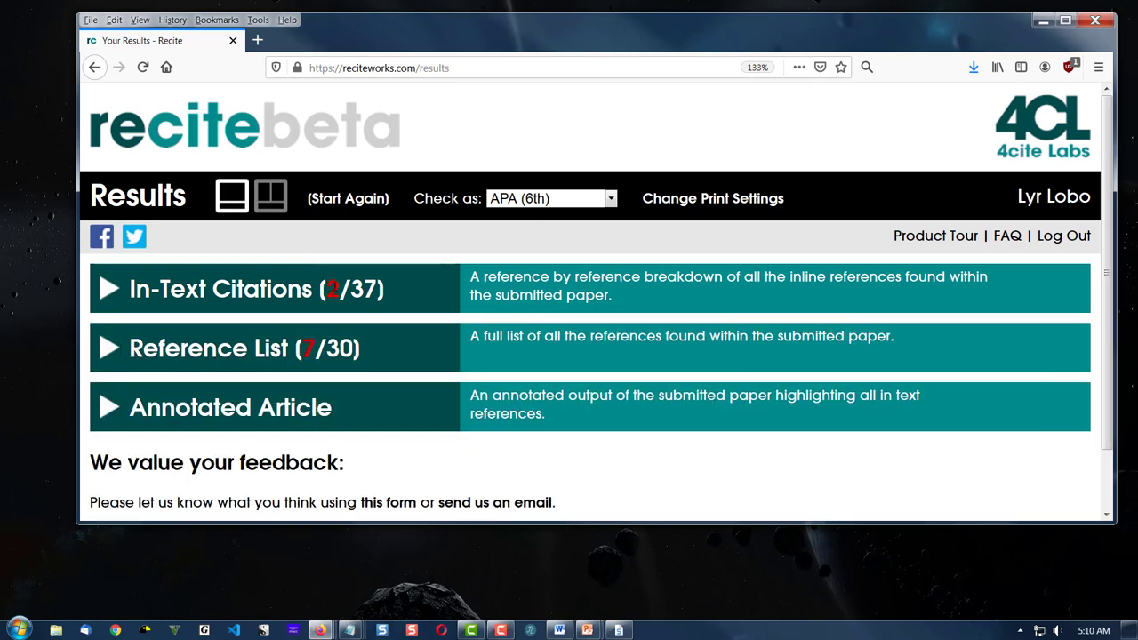
click(332, 289)
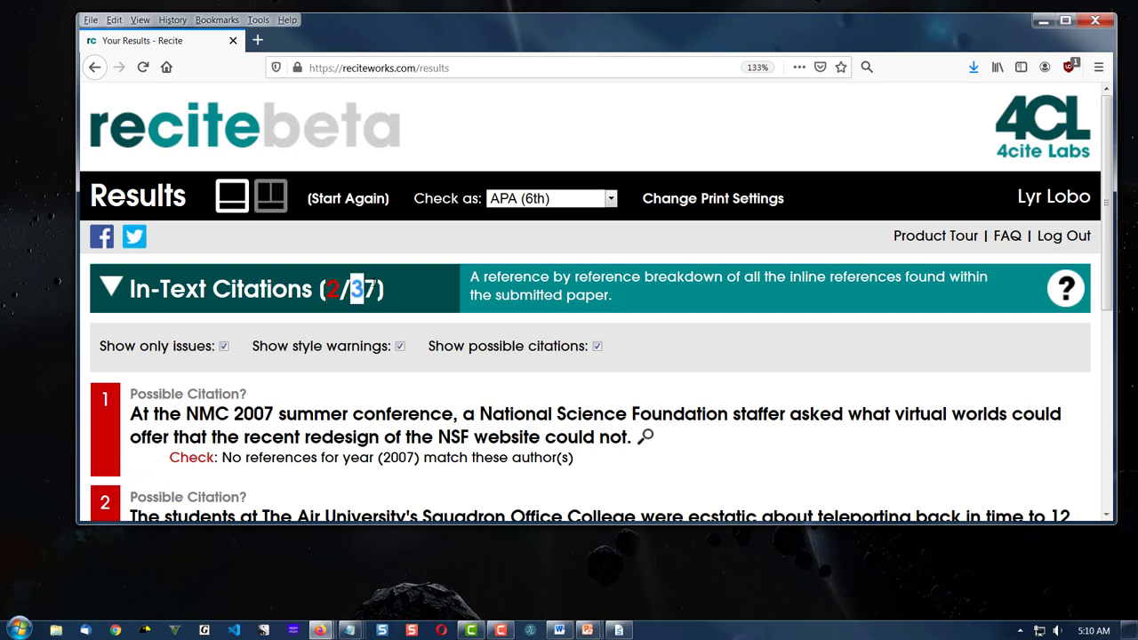
Highlight the 37 citations, 7 flagged and 30 total reference counts, then collapse Reference List.
mouse_move(362, 289)
mouse_down()
mouse_move(377, 289)
mouse_move(356, 277)
mouse_up()
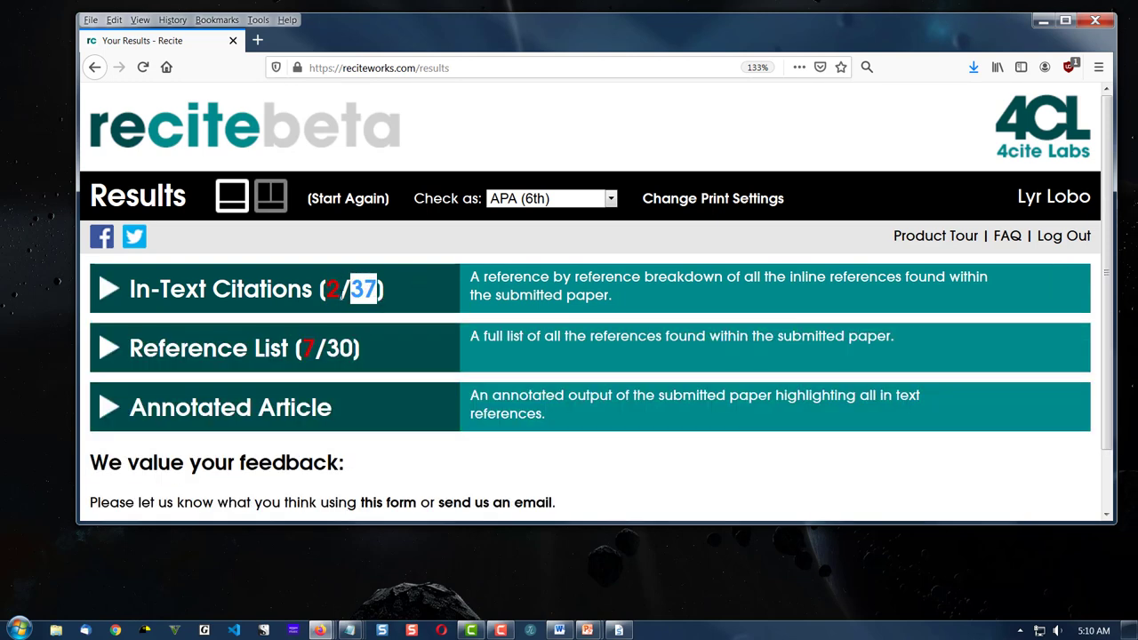
drag(311, 364, 303, 354)
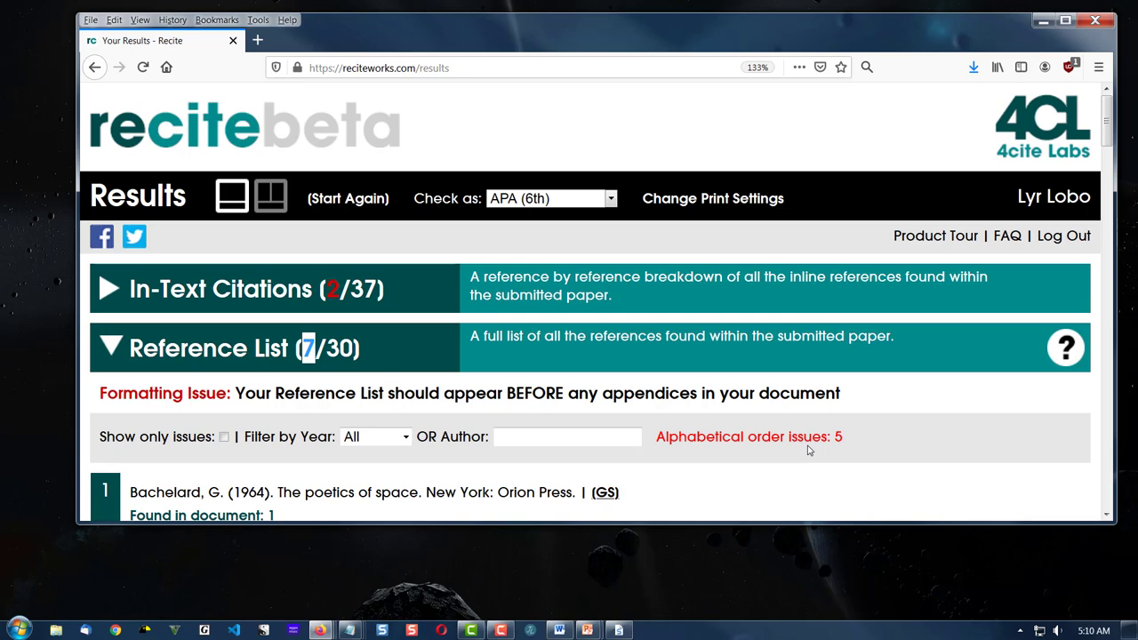
click(453, 353)
drag(326, 348, 354, 349)
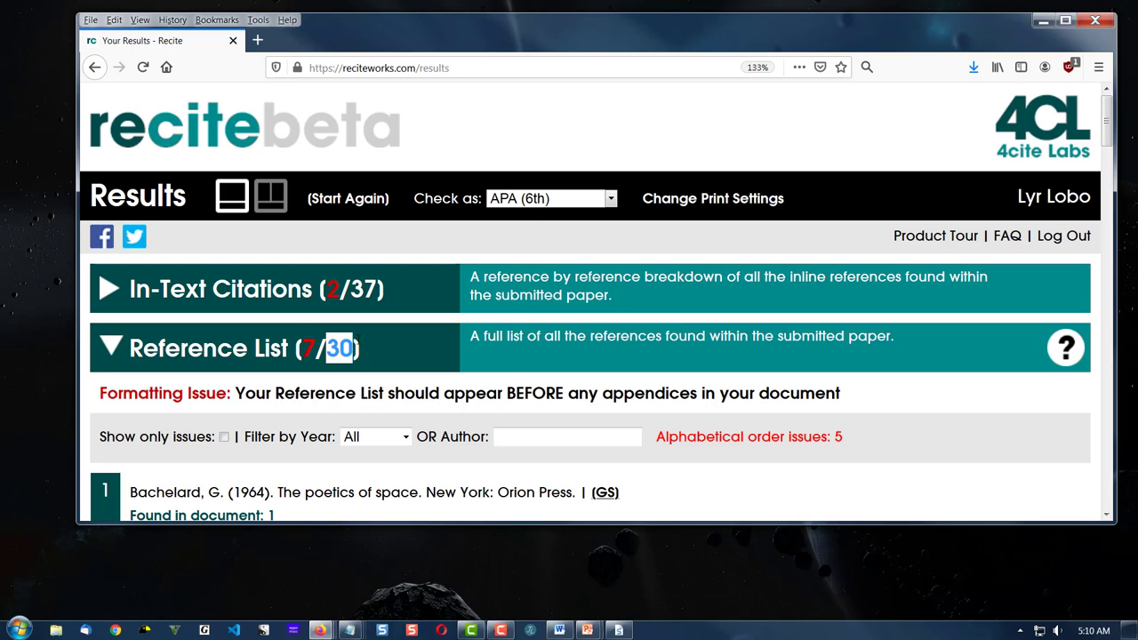
click(105, 345)
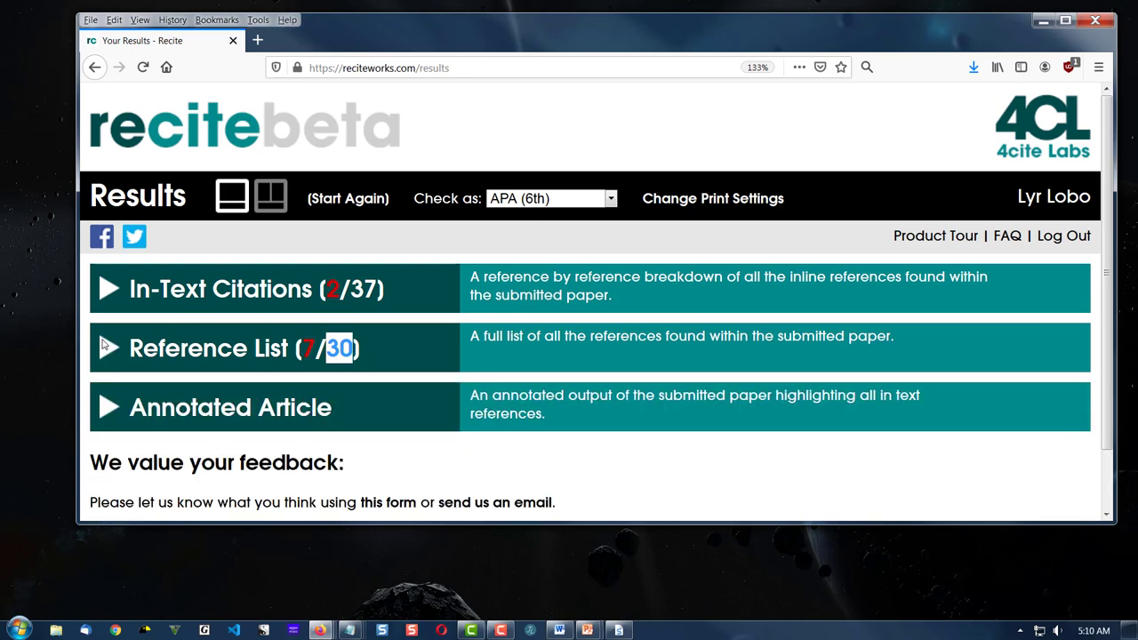
Expand the Annotated Article and view the Matched to boxes for Hamari 2013 and Huizinga 1955.
click(104, 409)
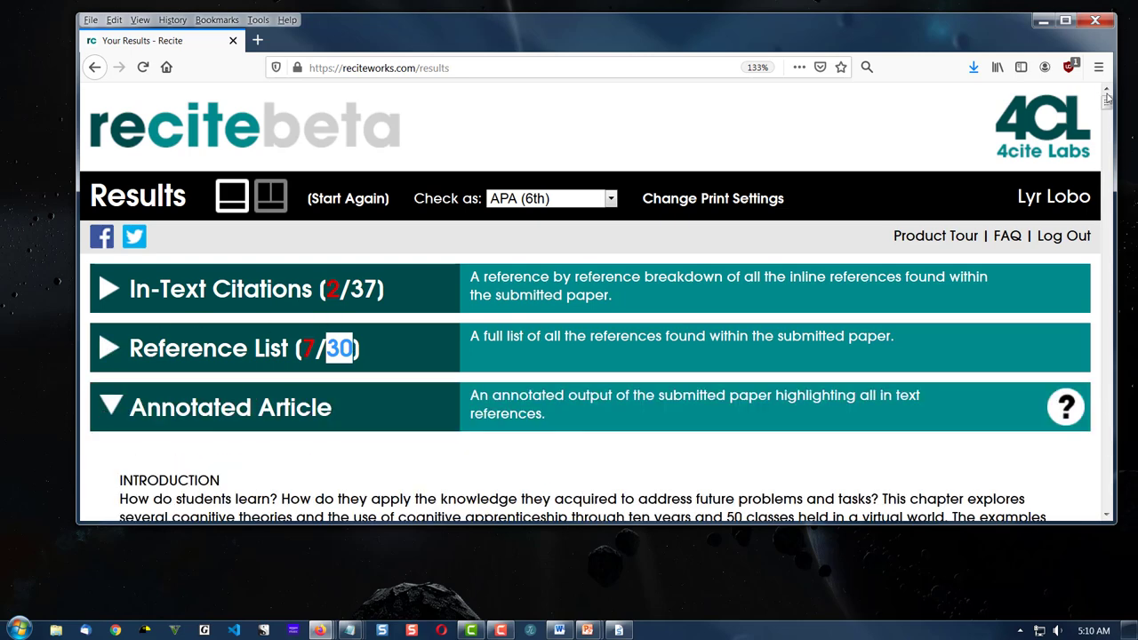
drag(1107, 105, 1094, 156)
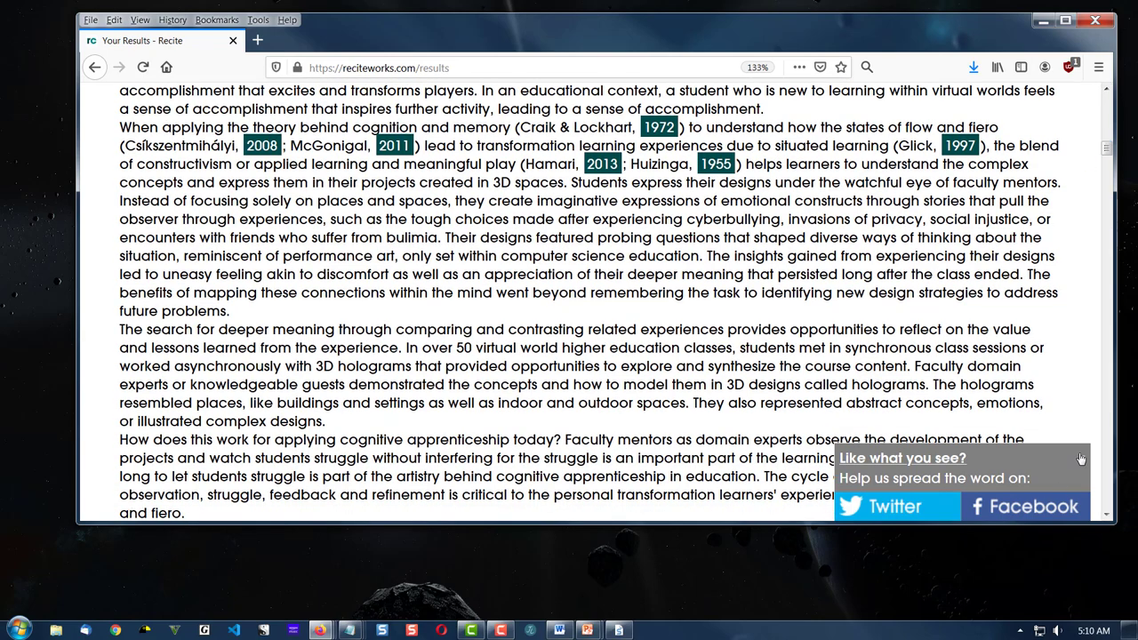
drag(1106, 147, 1107, 149)
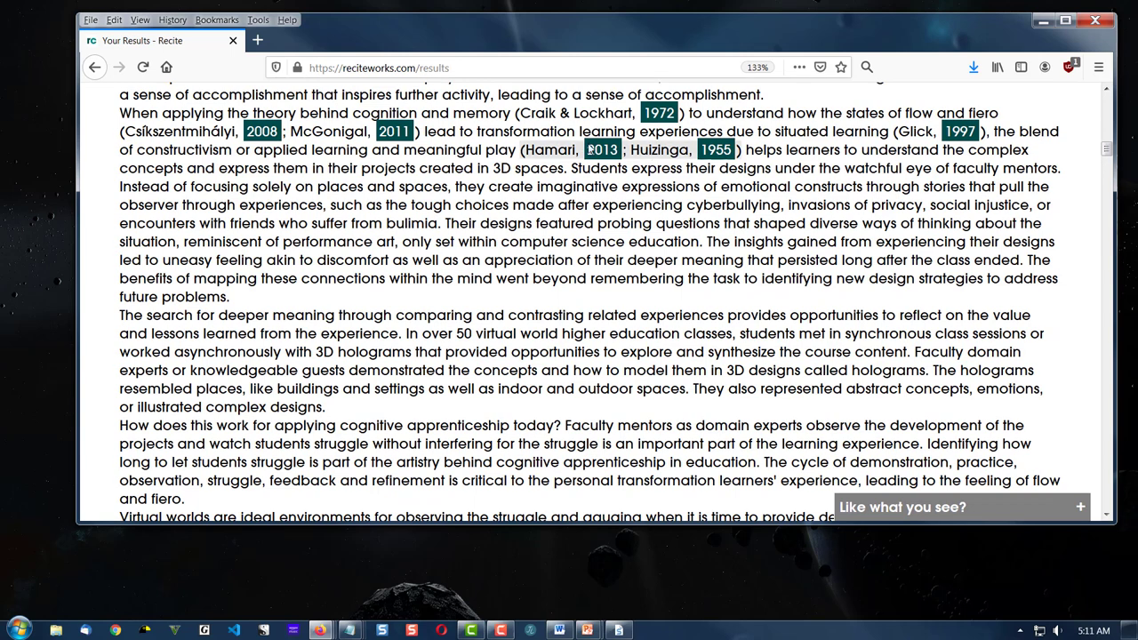
mouse_move(583, 163)
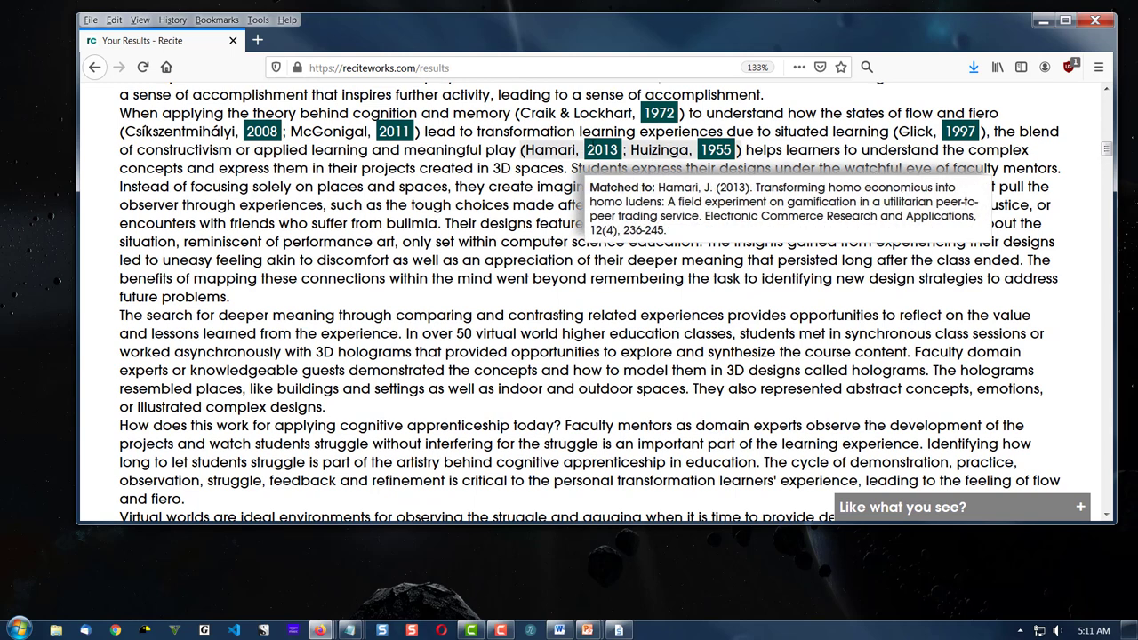
mouse_move(373, 133)
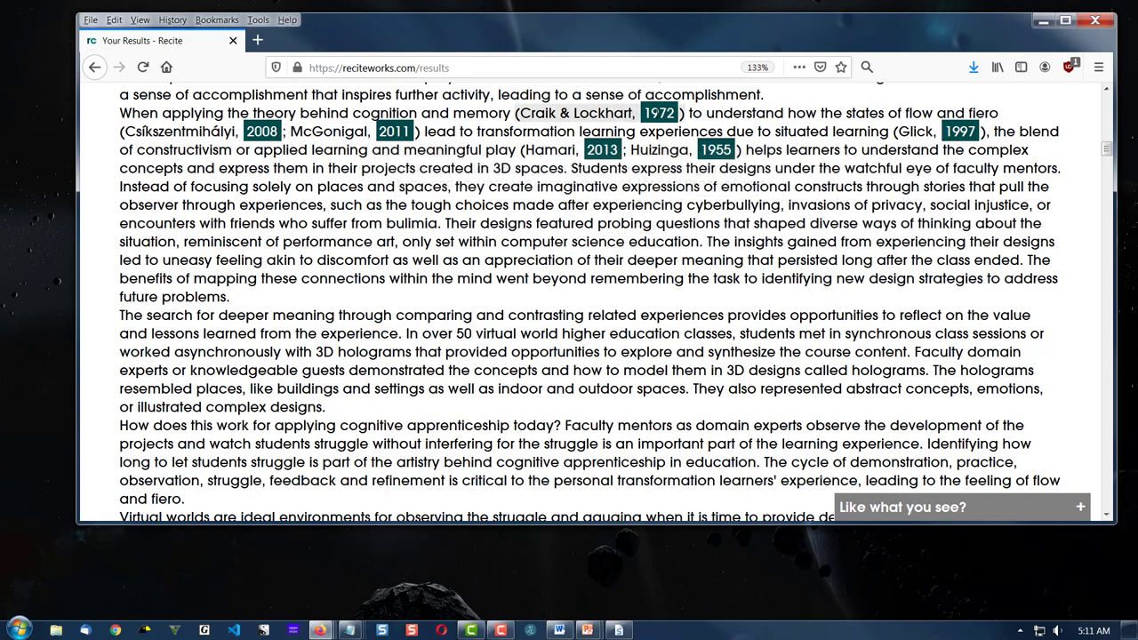
mouse_move(633, 115)
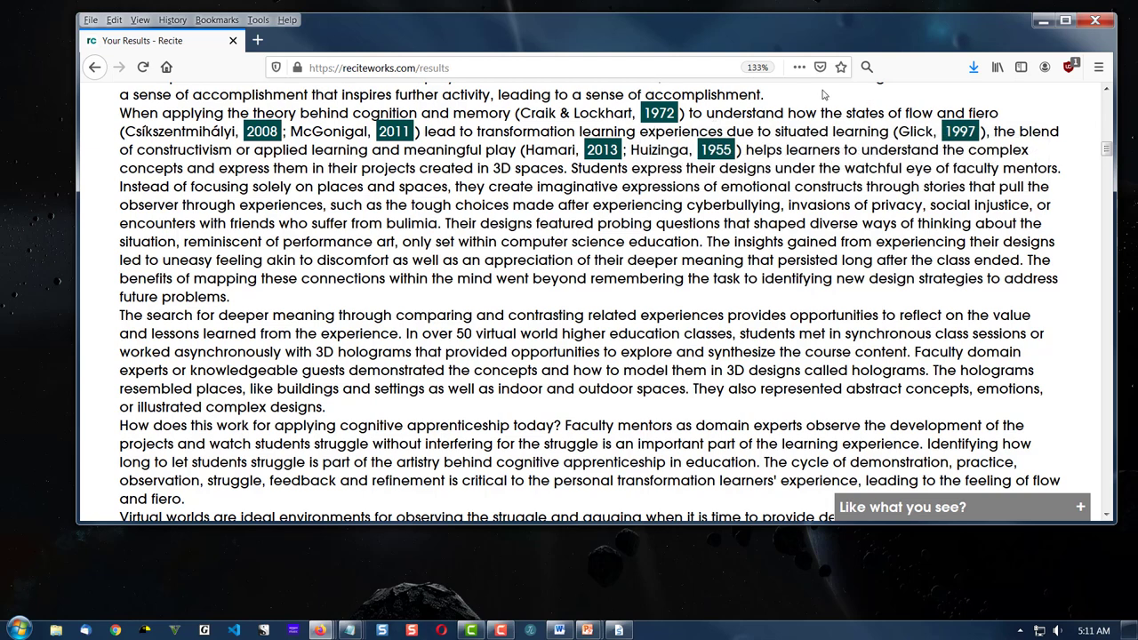
mouse_move(662, 151)
Expand the Reference List and highlight the authors of red-flagged Calongne entries 6, 7 and 8.
drag(1108, 152, 1107, 98)
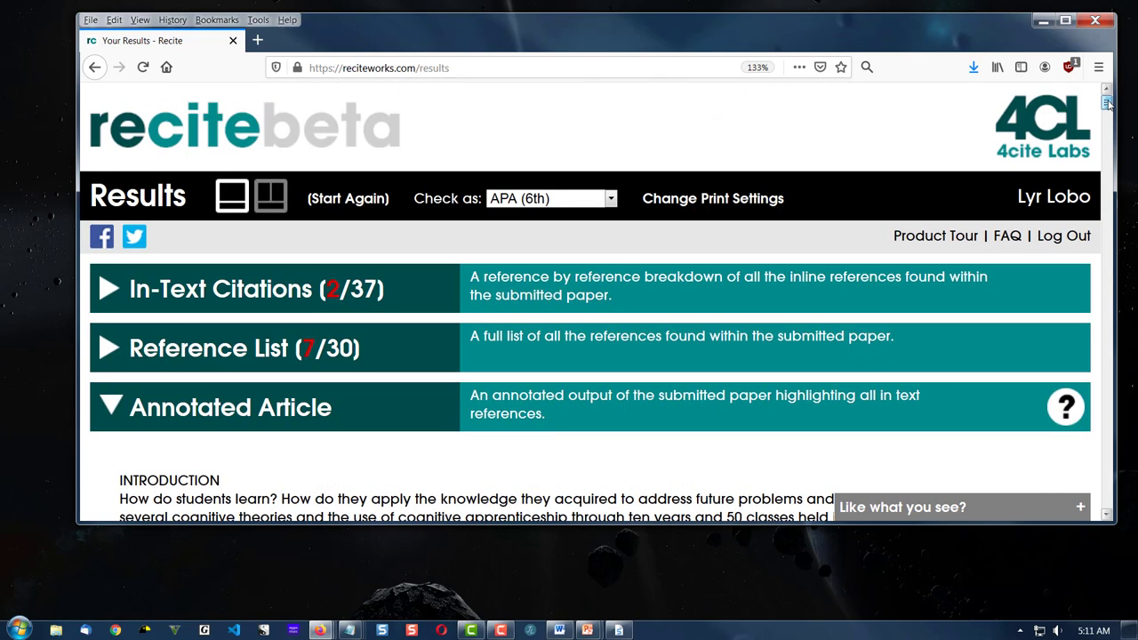
click(108, 352)
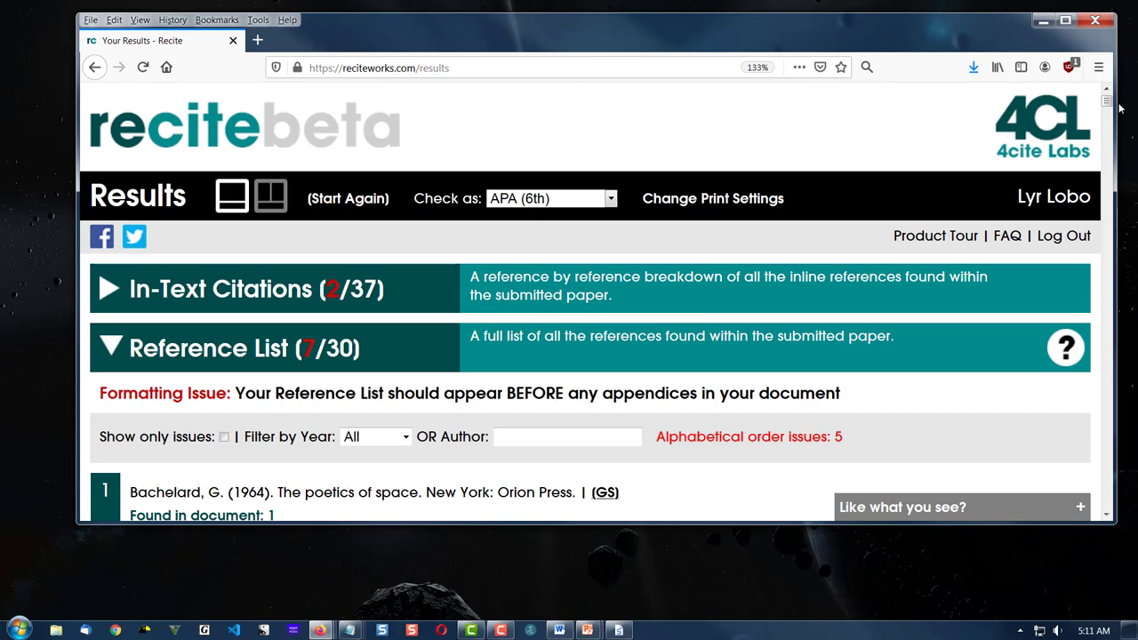
drag(1107, 101, 1107, 120)
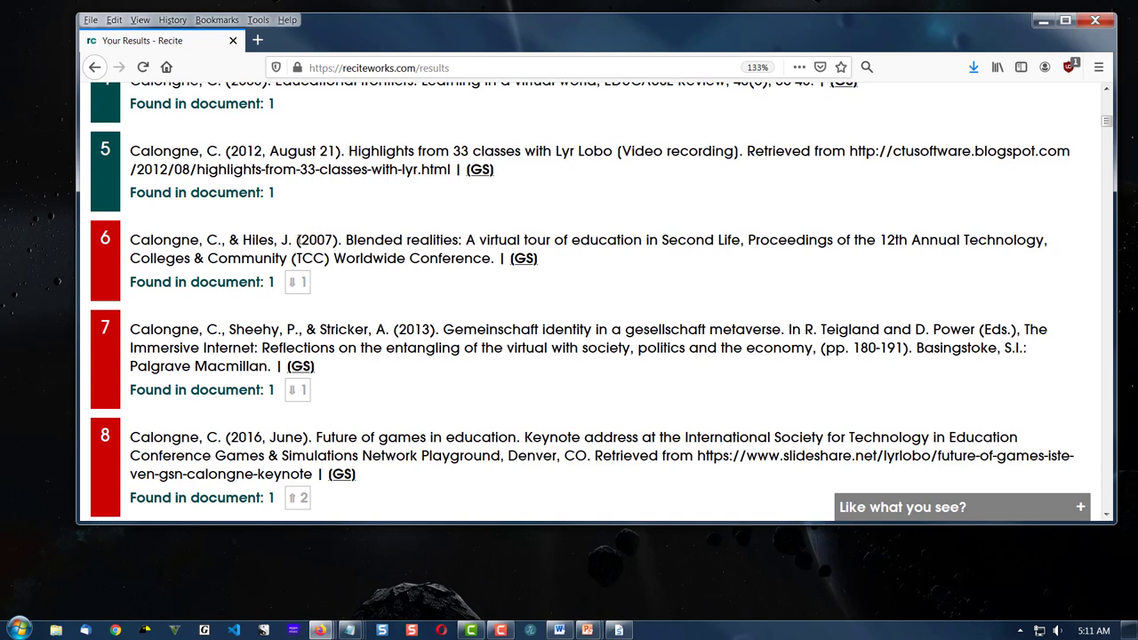
drag(299, 240, 127, 244)
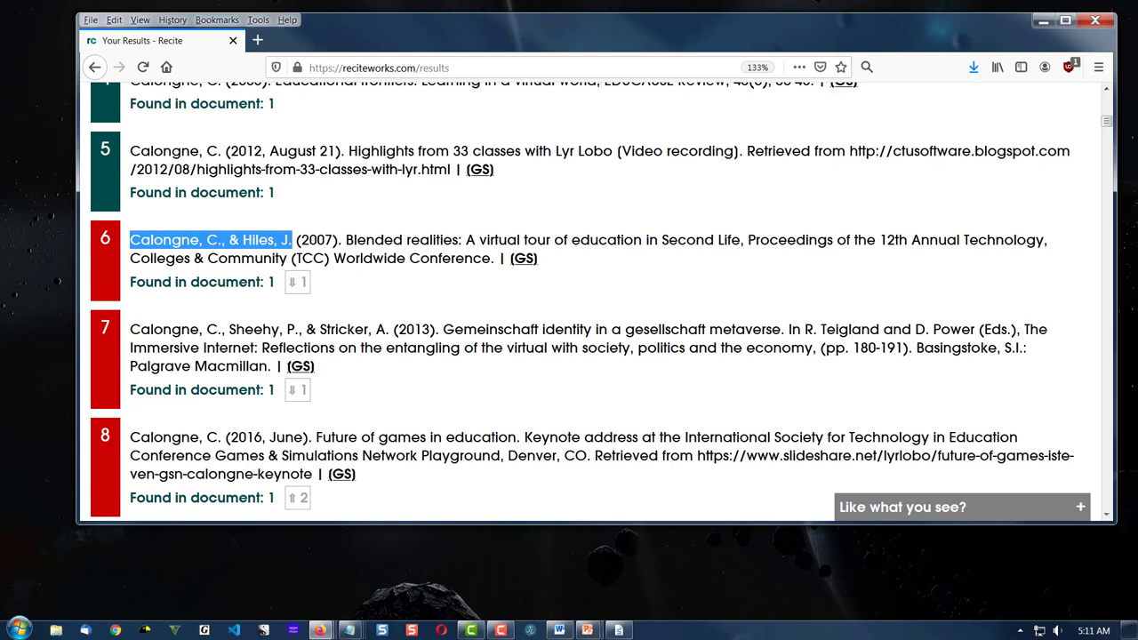
drag(439, 330, 127, 331)
drag(315, 436, 93, 435)
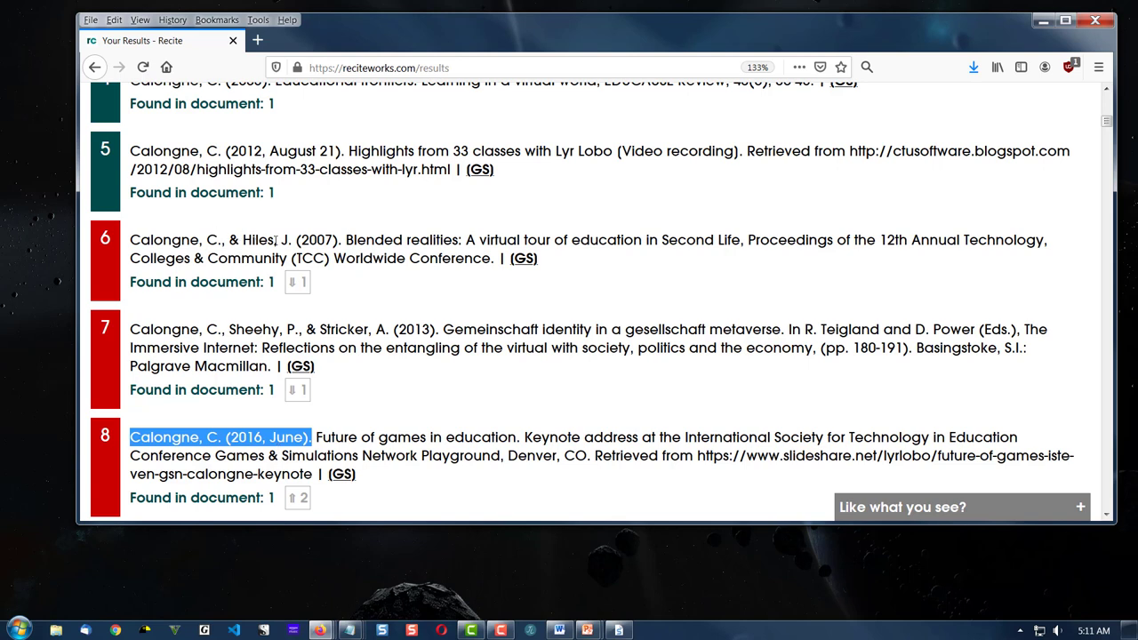
drag(289, 240, 124, 236)
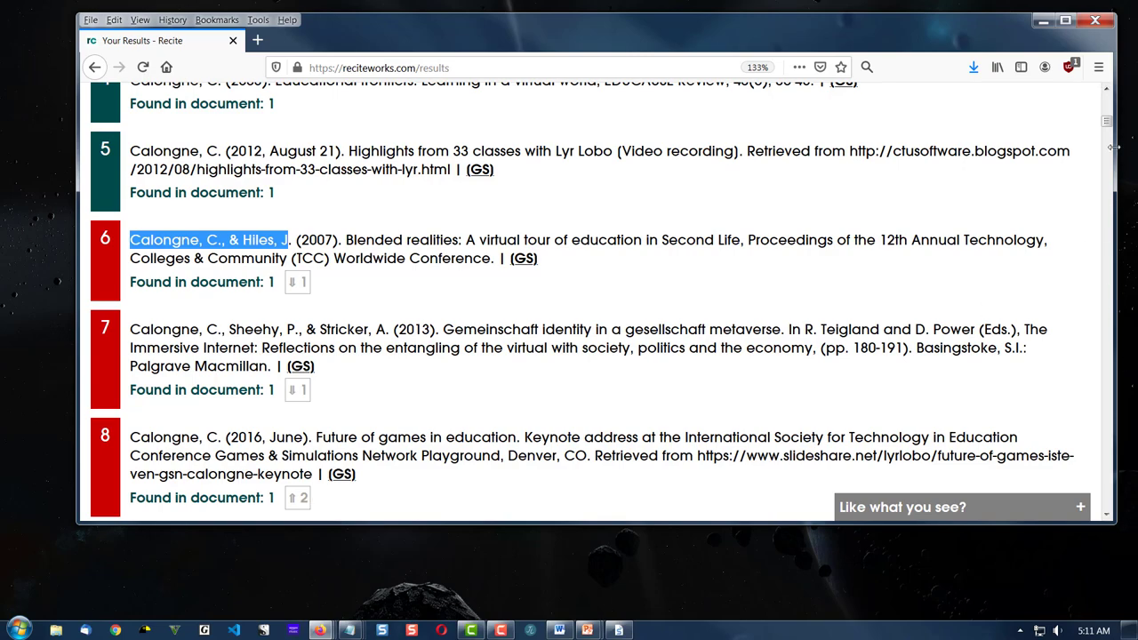
drag(1106, 120, 1096, 167)
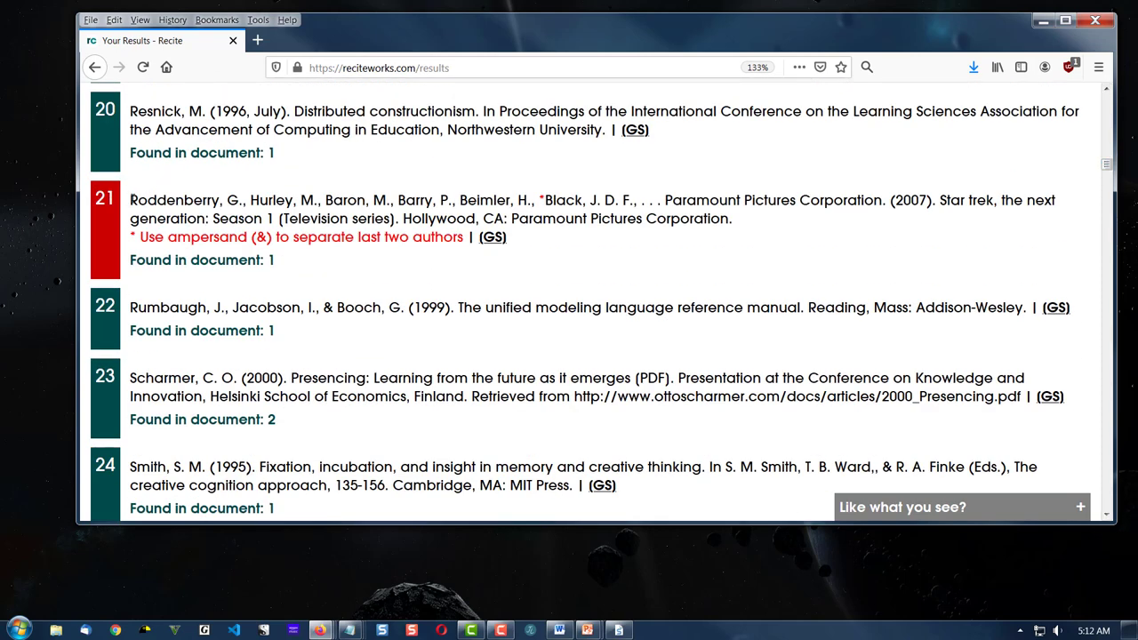
drag(130, 200, 883, 201)
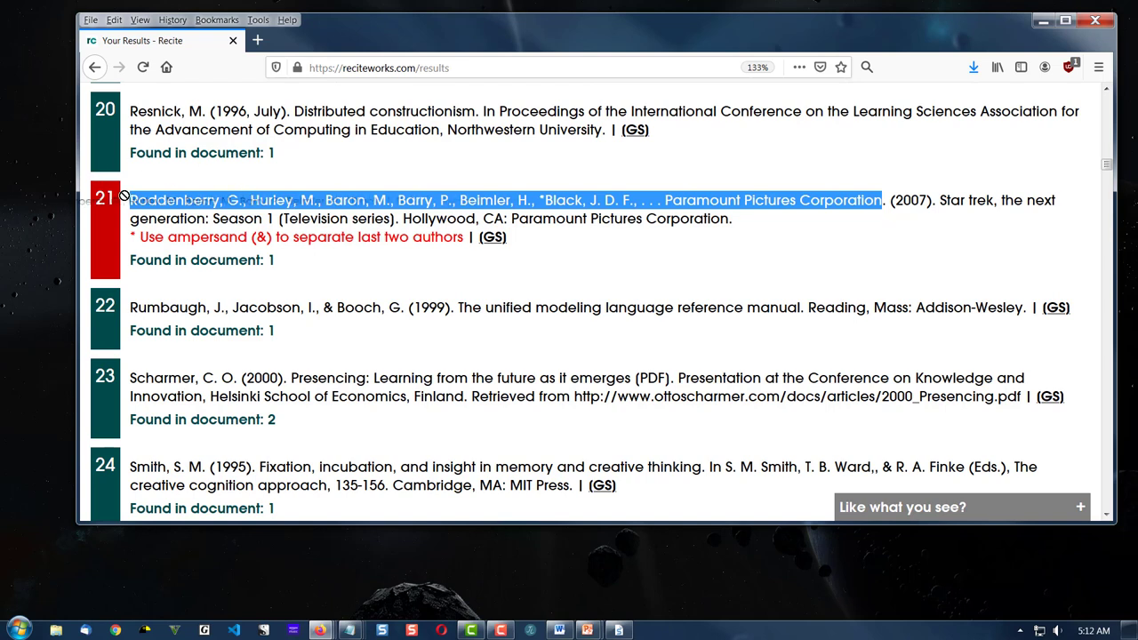
click(243, 199)
drag(240, 199, 123, 201)
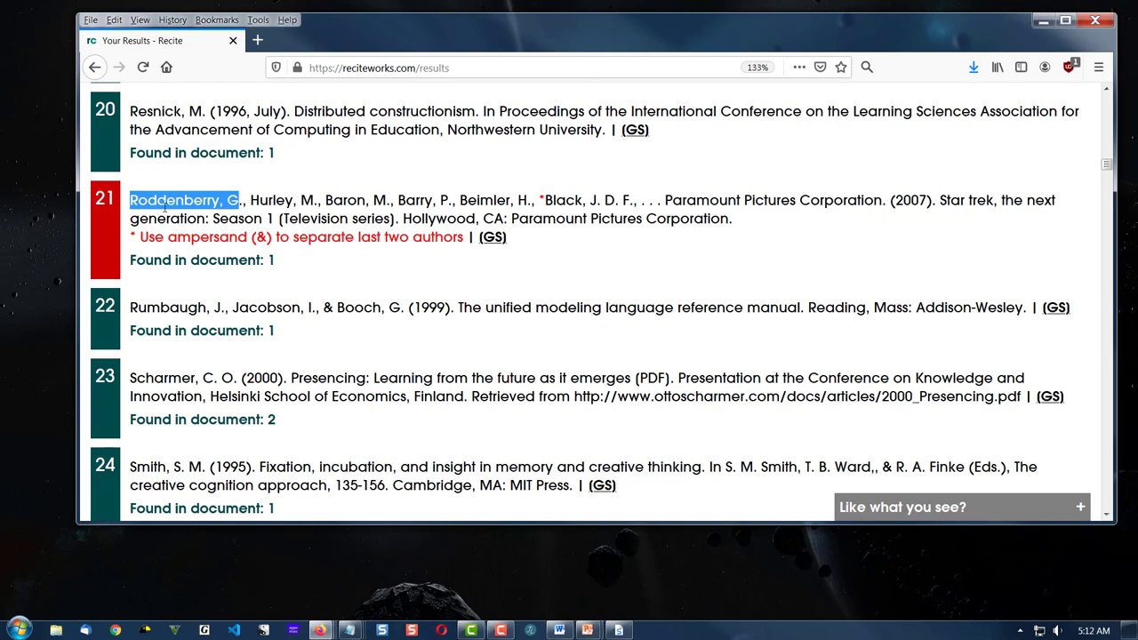
drag(664, 200, 885, 201)
click(665, 192)
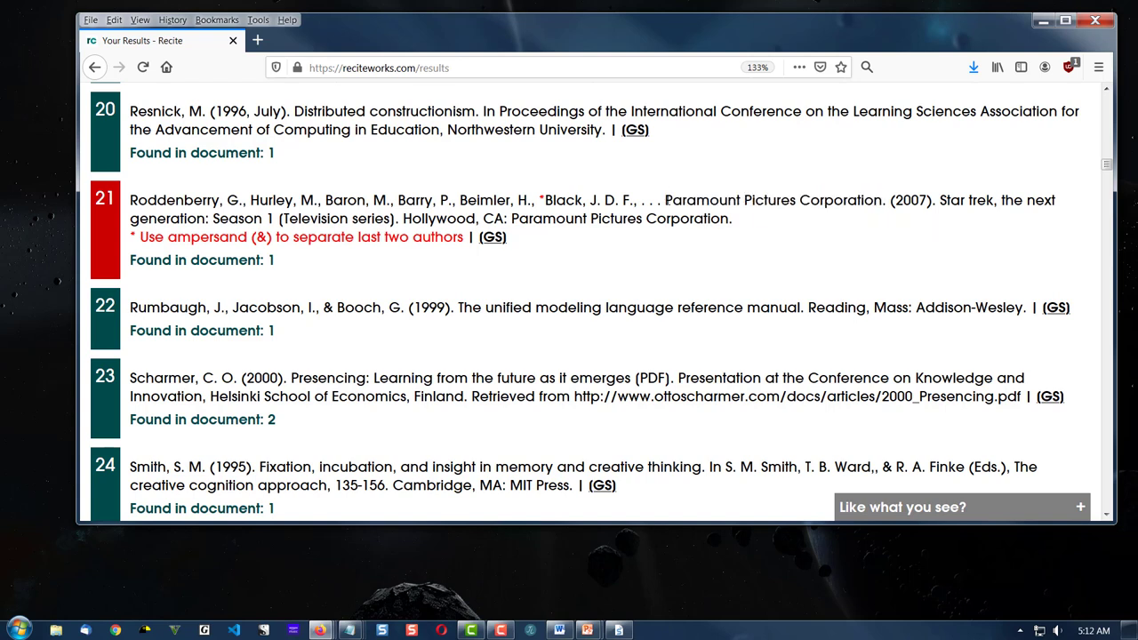
drag(665, 200, 636, 200)
click(660, 199)
drag(545, 201, 539, 197)
drag(665, 201, 661, 201)
Scroll the Bachelard 1964 Scholar results and select the book result The poetics of space.
drag(1107, 164, 1107, 104)
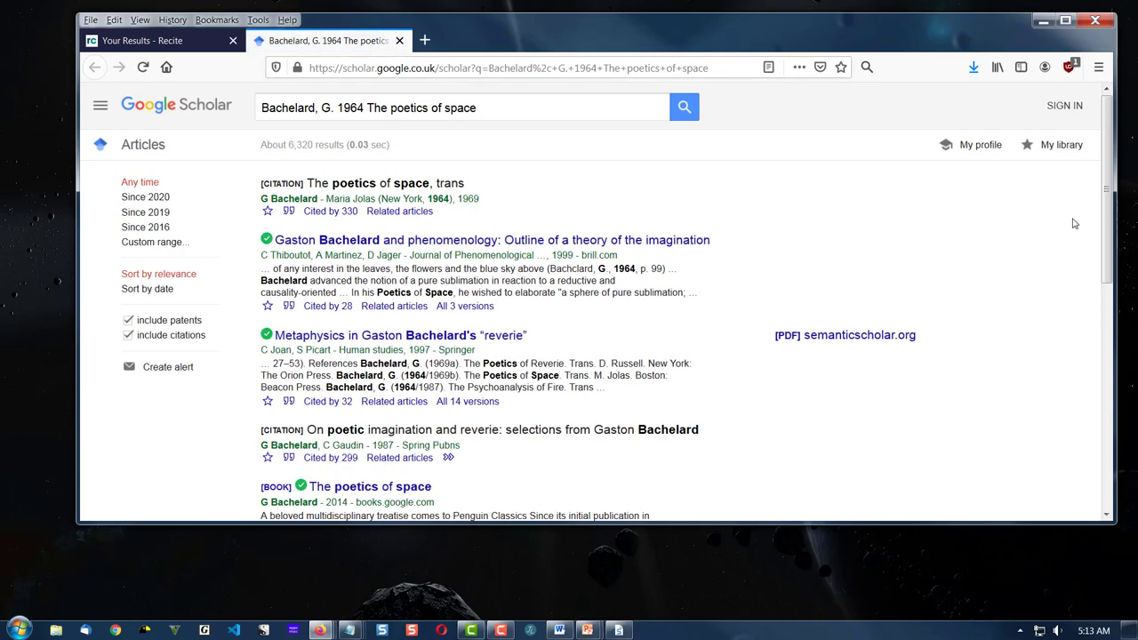
drag(1109, 215, 1108, 265)
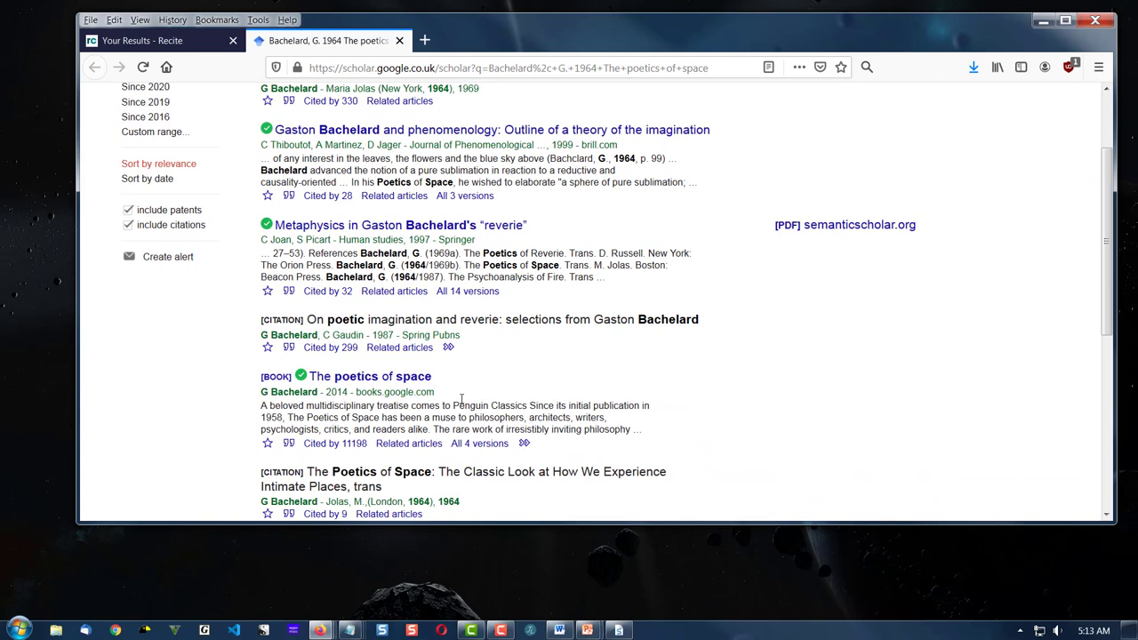
drag(433, 377, 309, 377)
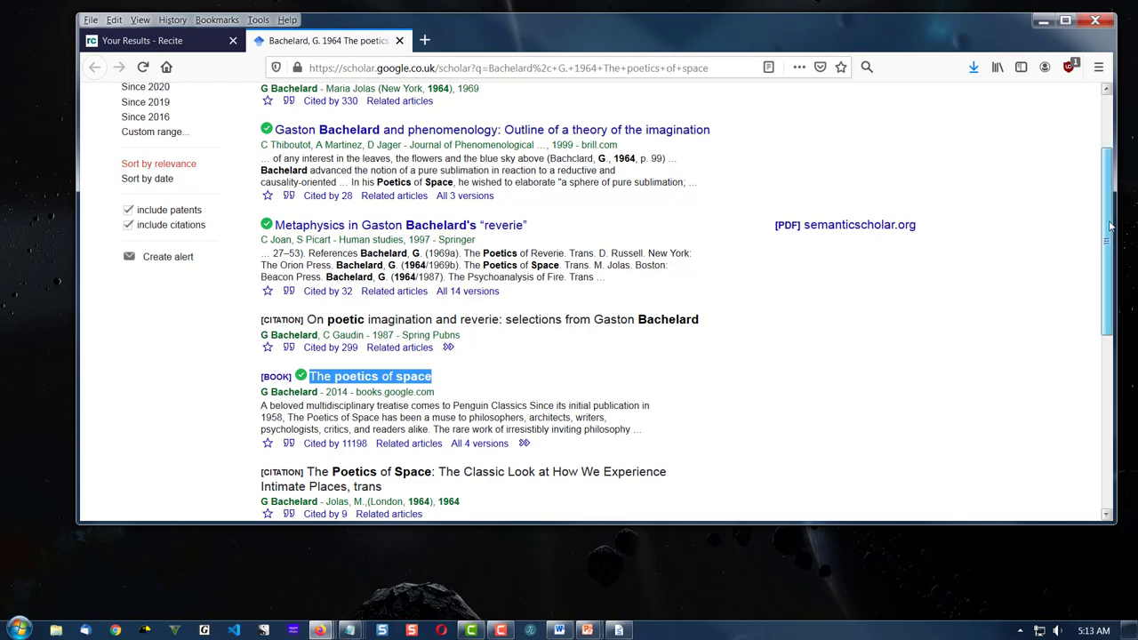
drag(1111, 224, 1111, 155)
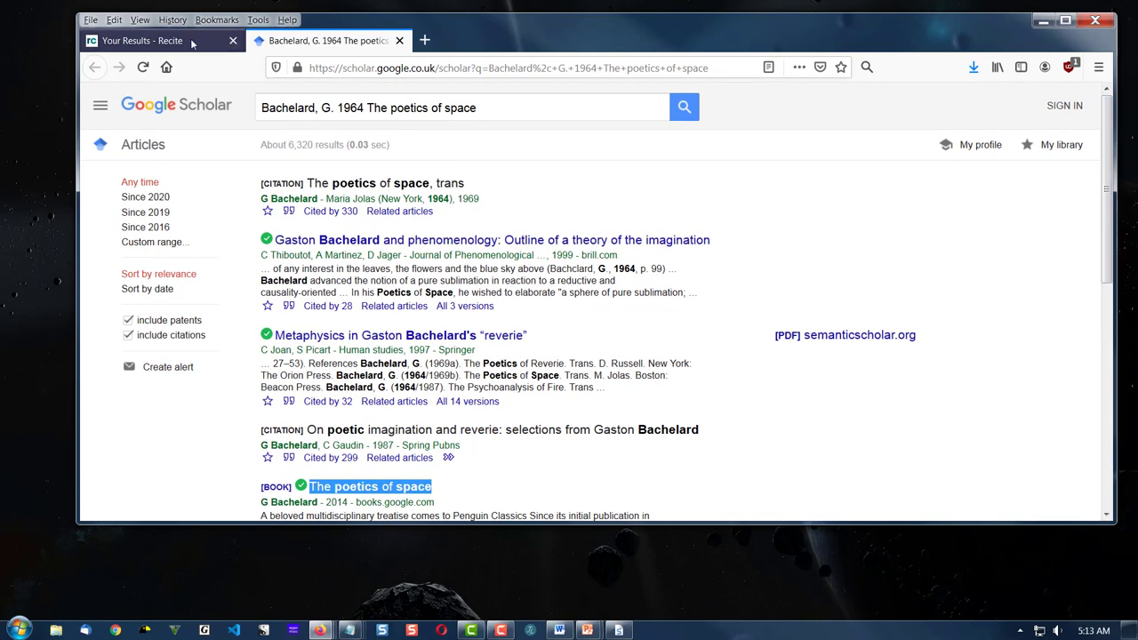
Back in Recite, highlight the author name and bracketed pseudonym in reference 12 (Drax, B.).
click(160, 40)
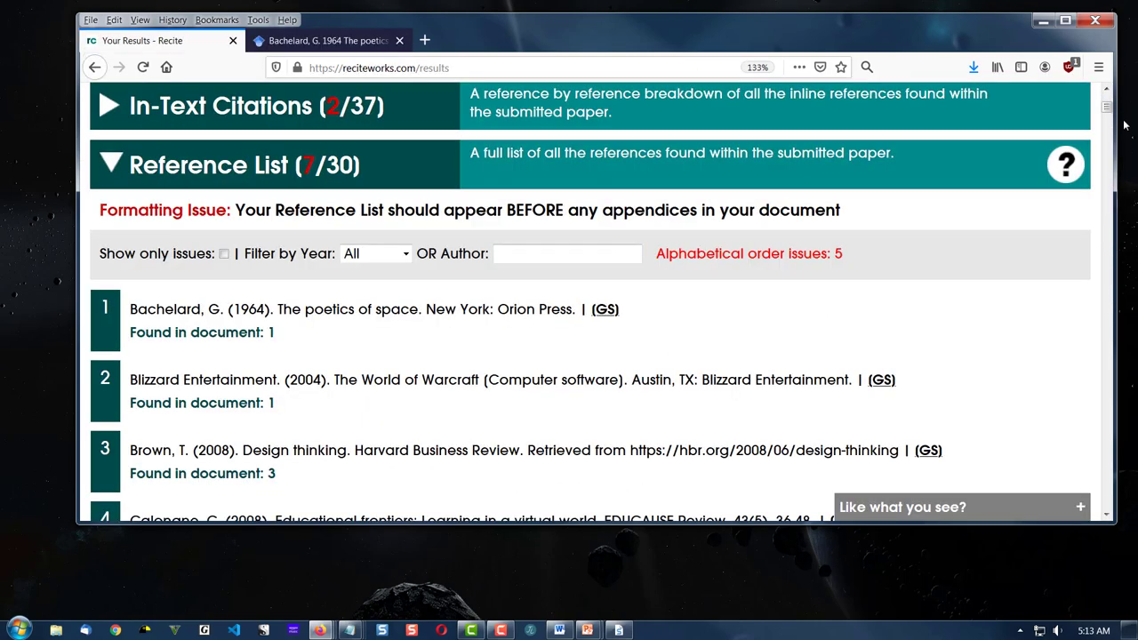
drag(1106, 106, 1109, 142)
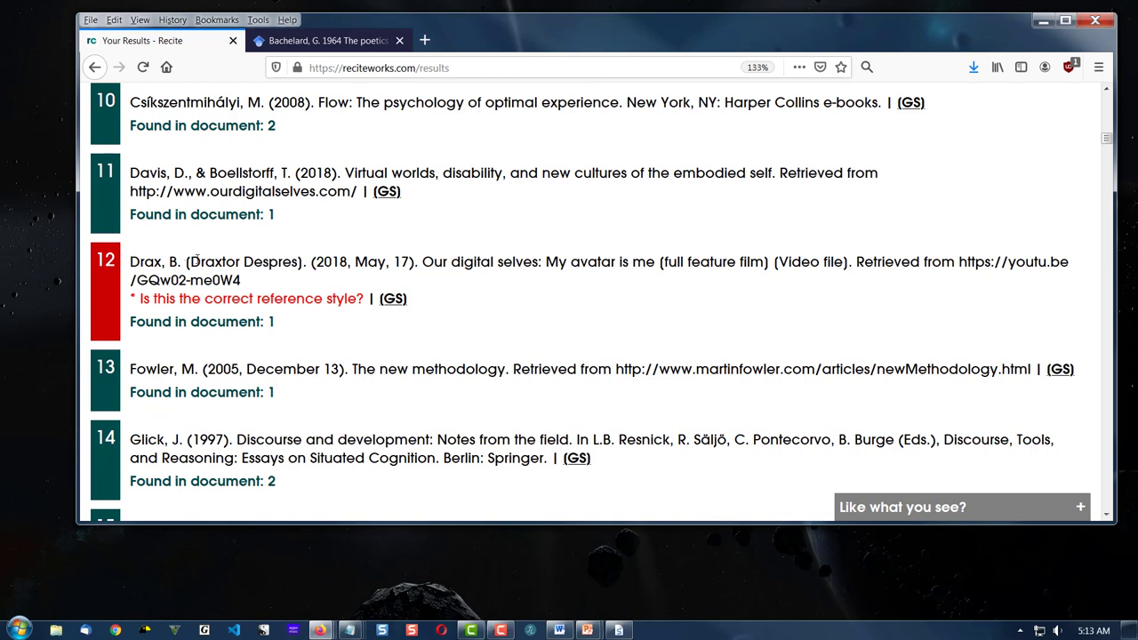
drag(189, 258, 300, 262)
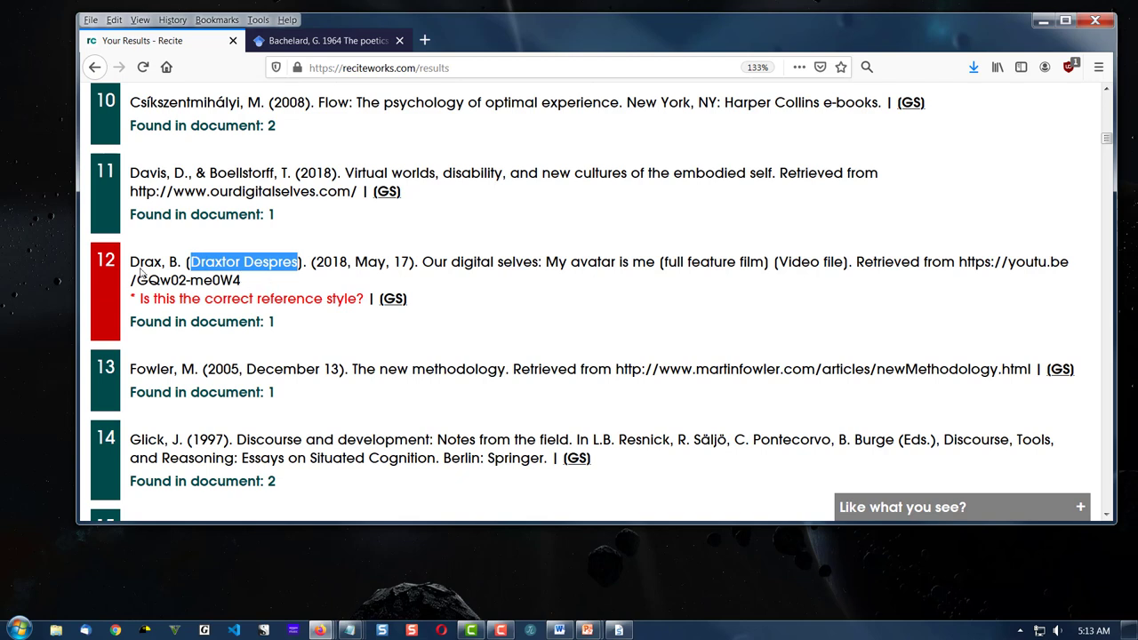
drag(186, 261, 125, 265)
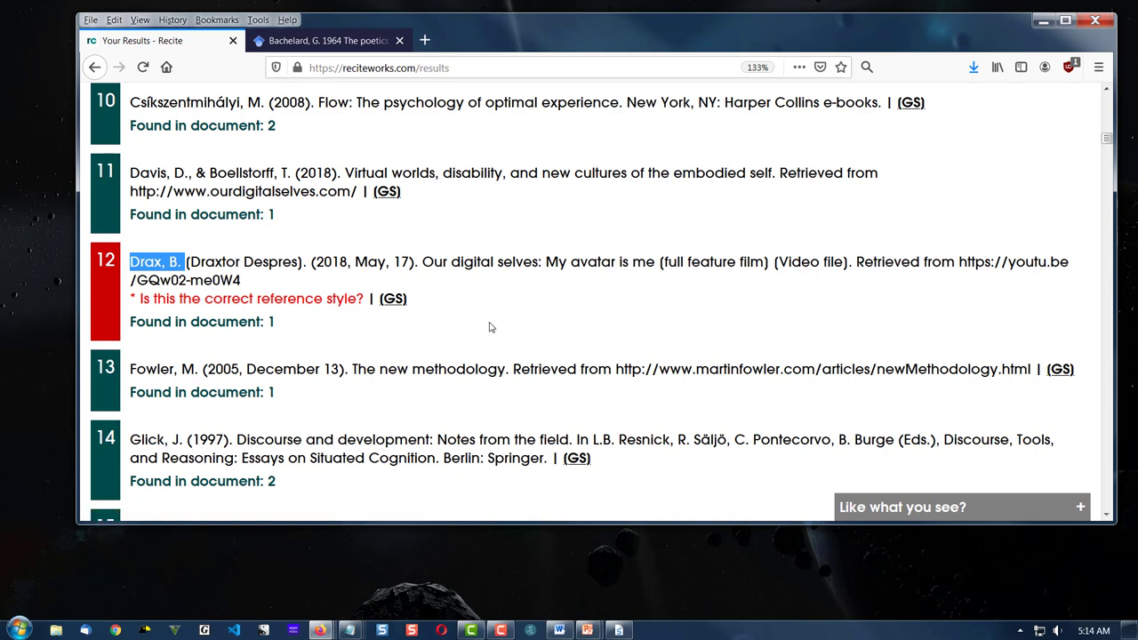
drag(305, 260, 184, 261)
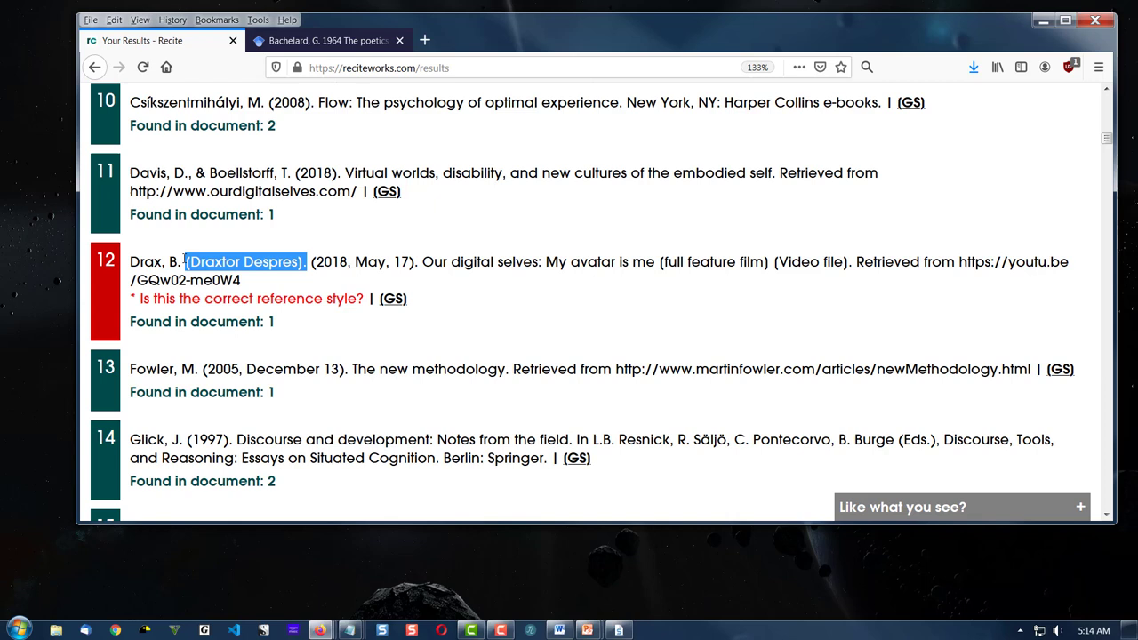
click(588, 299)
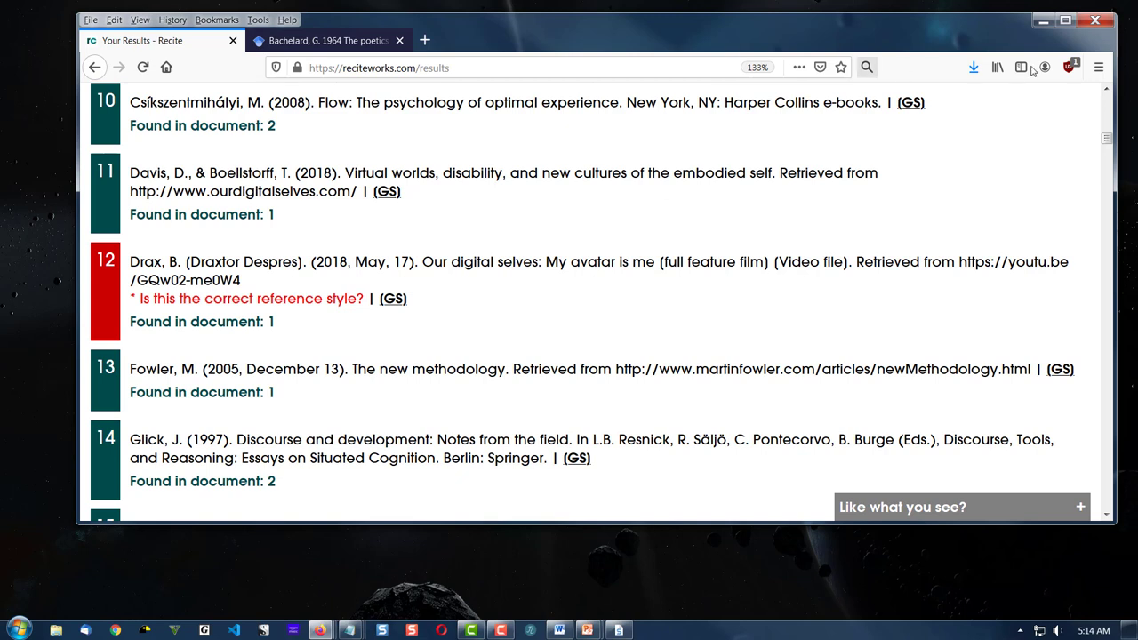
drag(1107, 138, 1106, 94)
Expand In-Text Citations and highlight the NMC 2007 conference and 12 May 1962 dates.
click(109, 143)
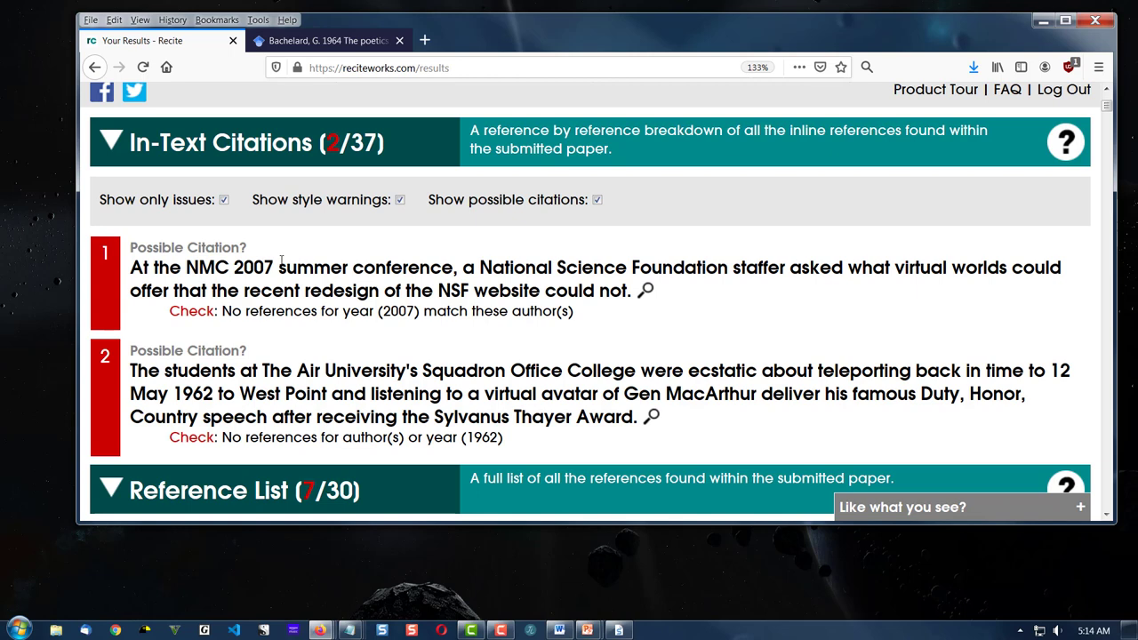
drag(273, 267, 233, 266)
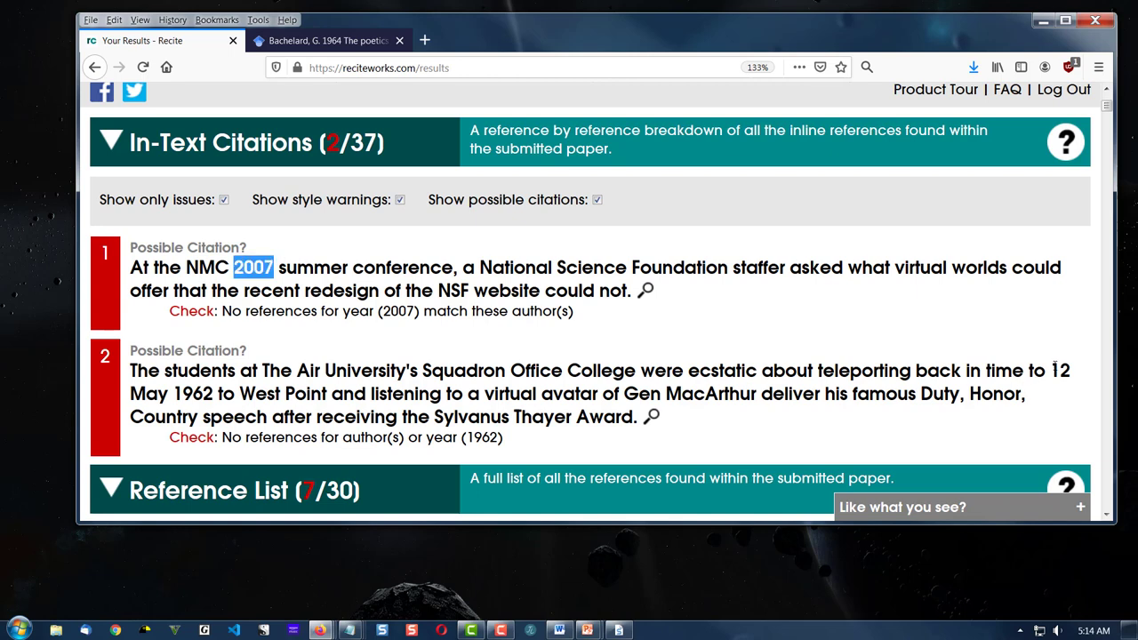
drag(1053, 370, 214, 394)
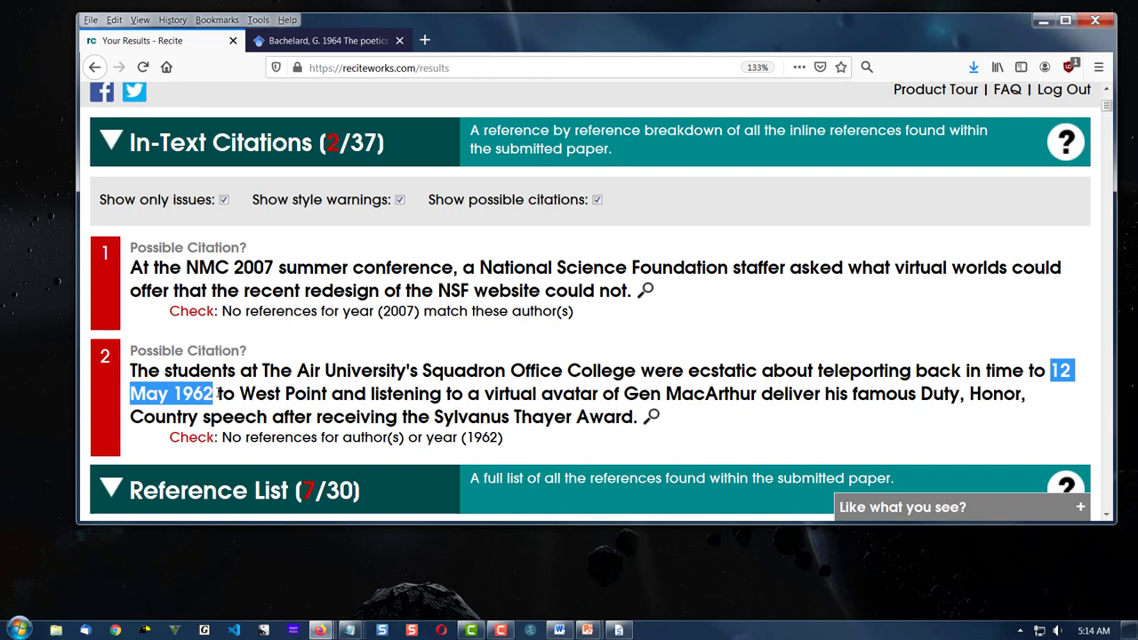
drag(185, 266, 840, 276)
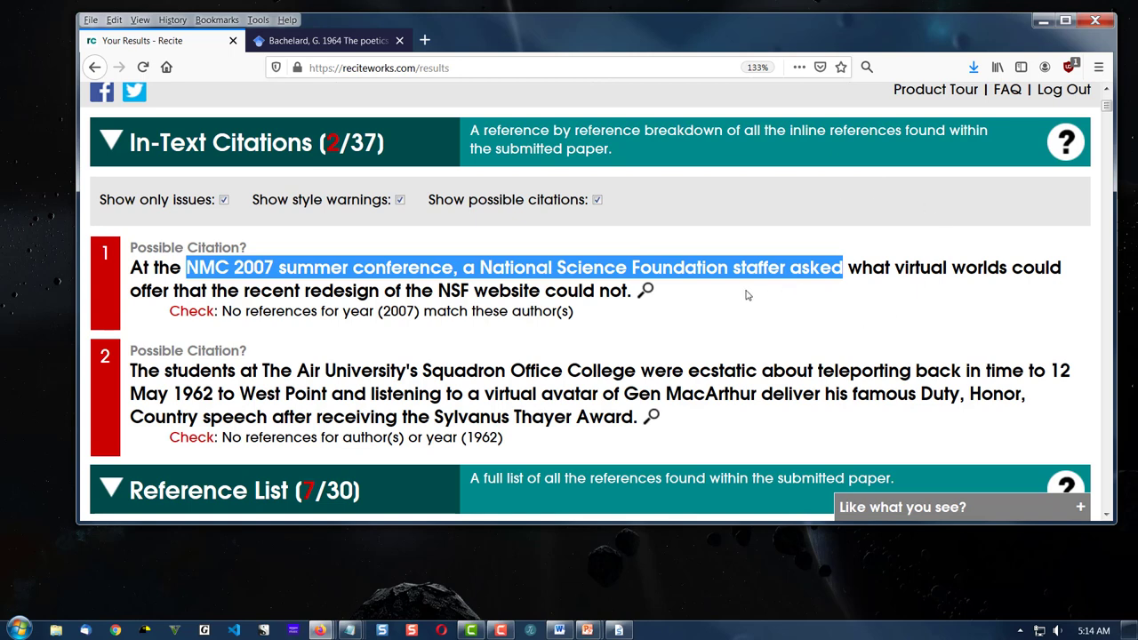
Collapse and expand the In-Text Citations, annotated article and Reference List sections, toggling Show only issues.
click(111, 147)
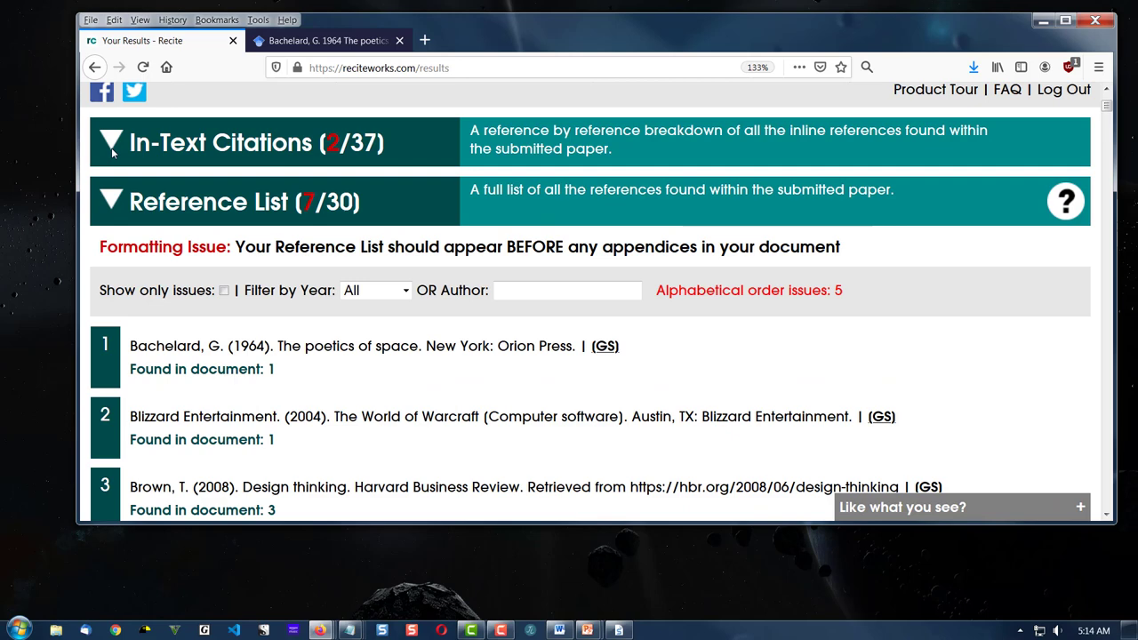
click(114, 203)
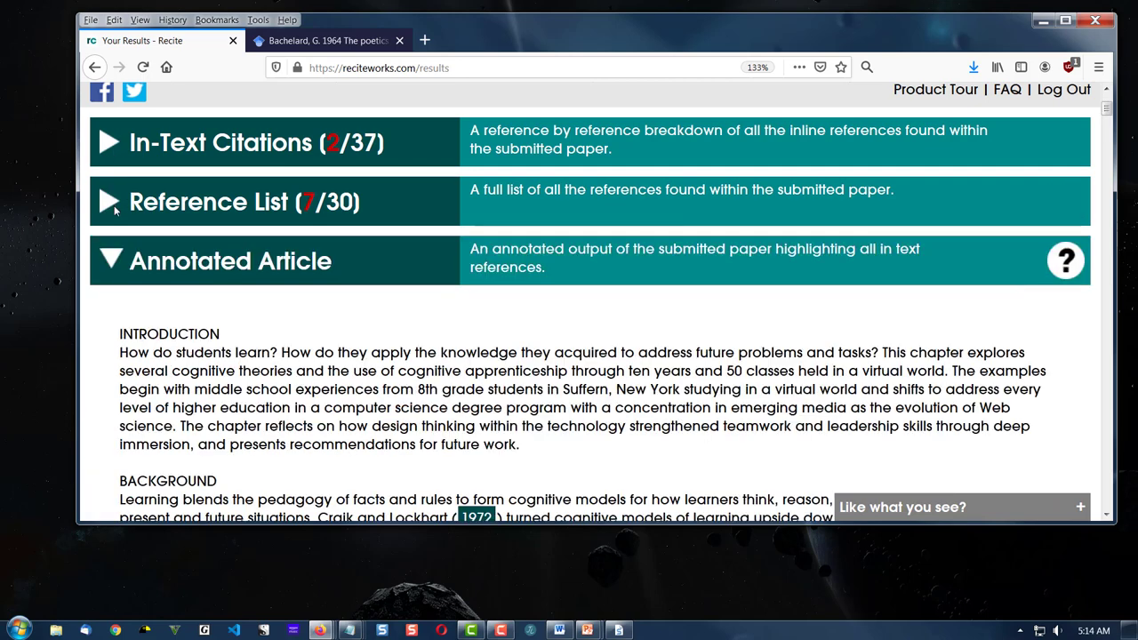
click(112, 259)
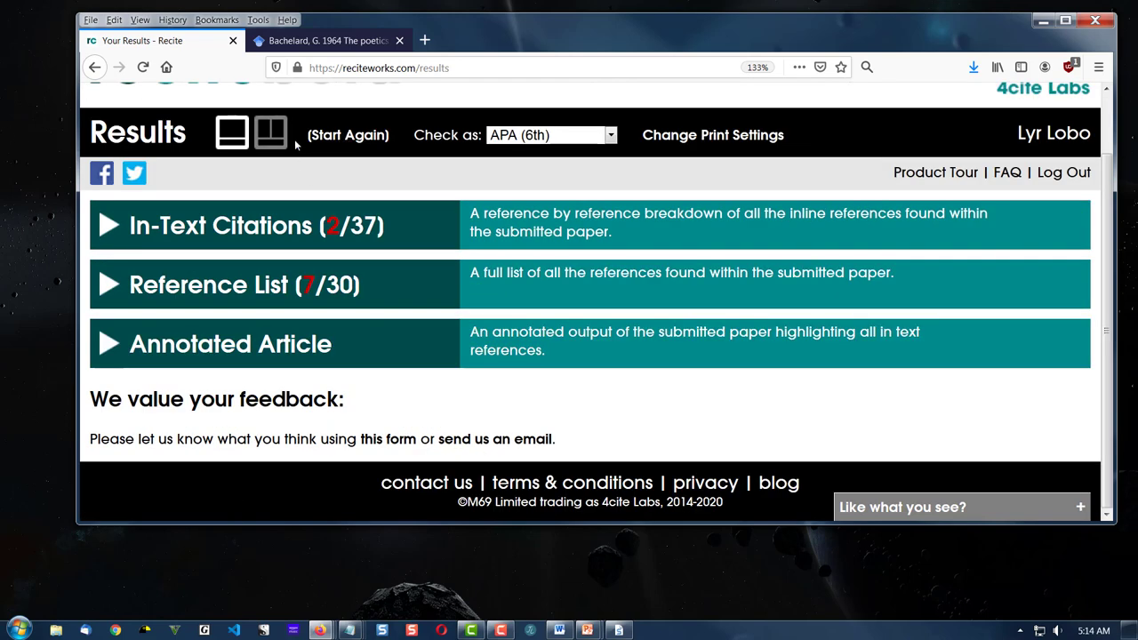
click(113, 285)
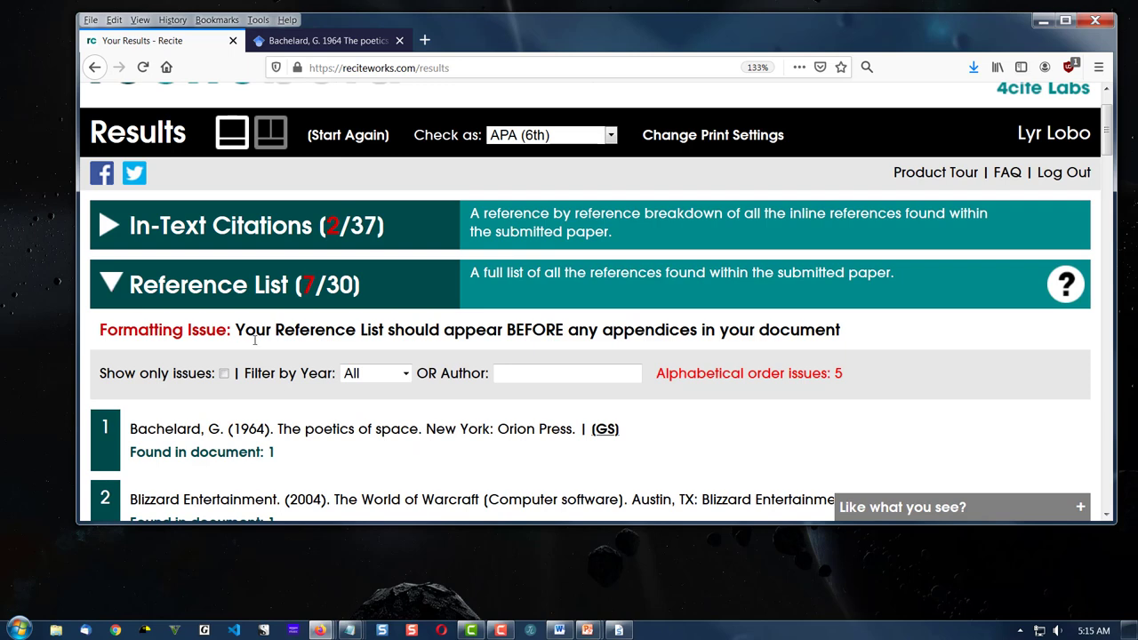
click(224, 374)
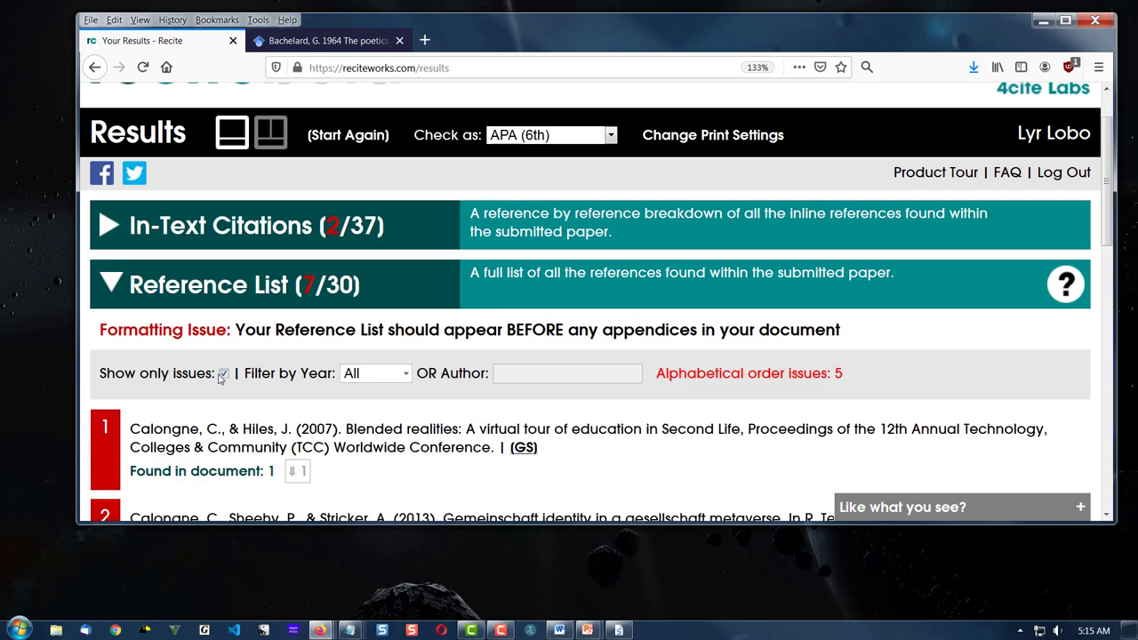
click(224, 374)
click(224, 374)
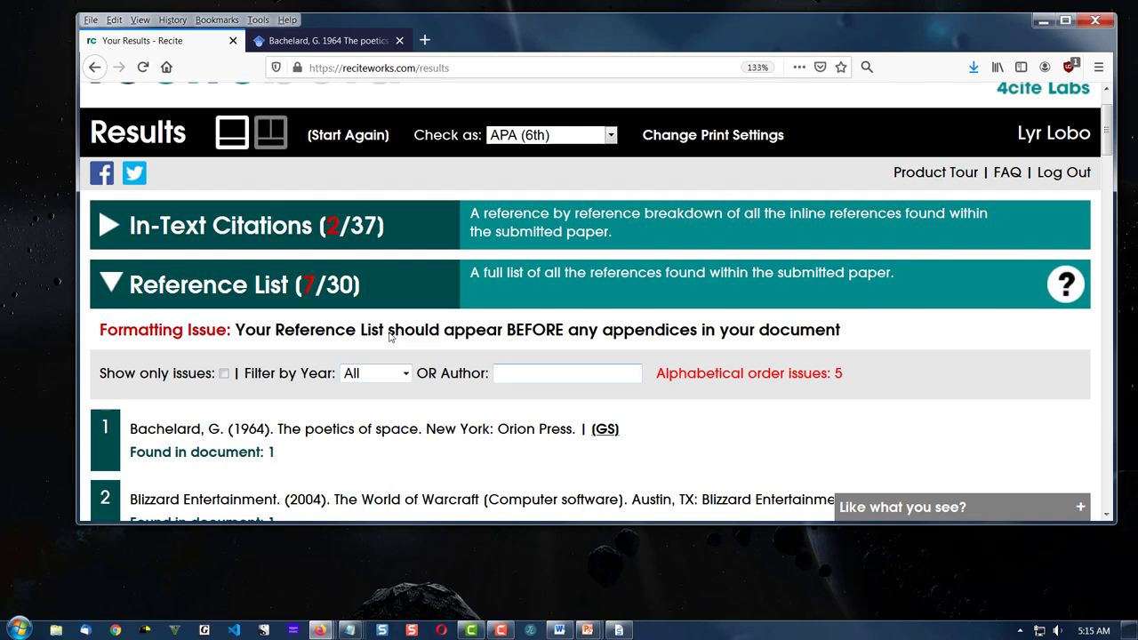
click(109, 226)
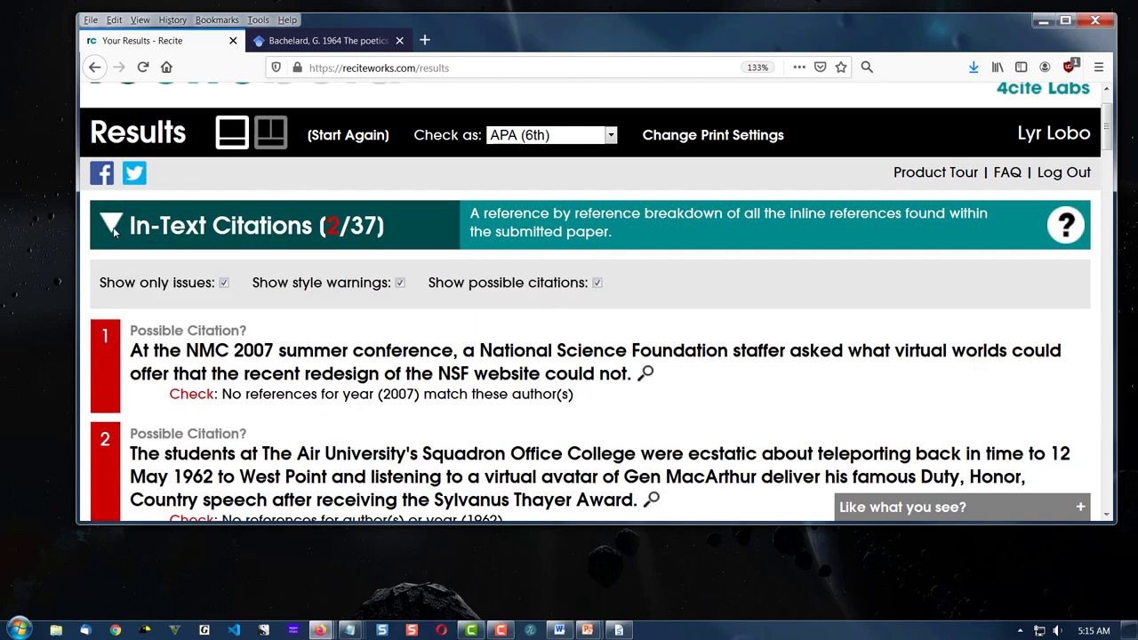
View citations and references side by side, then return to the single-column layout.
click(271, 133)
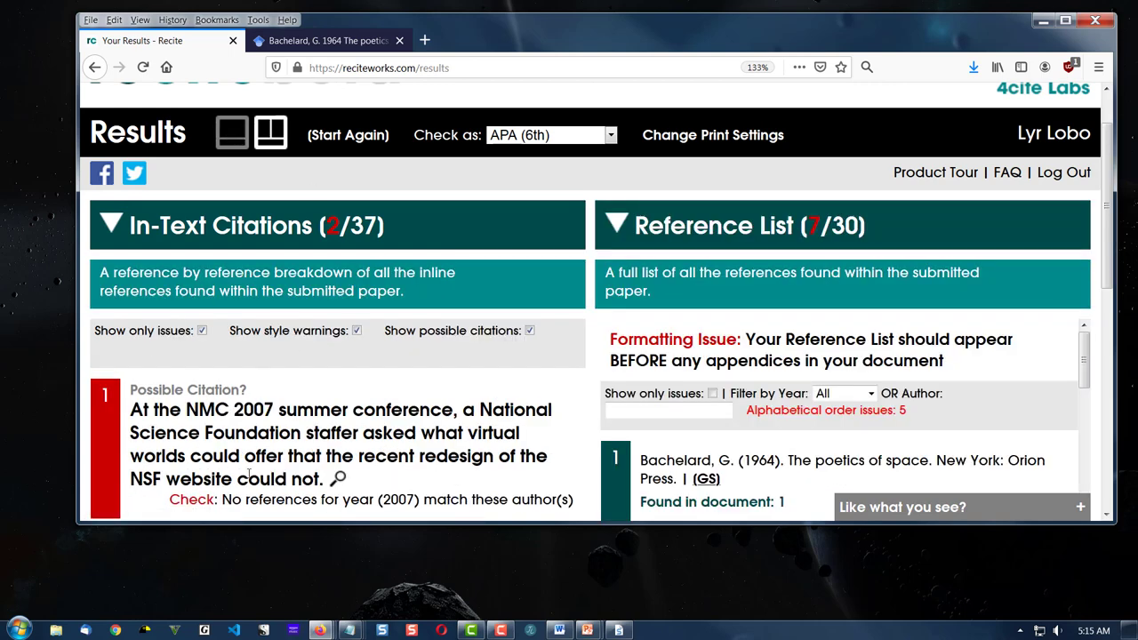
mouse_move(1111, 222)
mouse_down()
mouse_move(1110, 395)
mouse_move(1110, 325)
mouse_up()
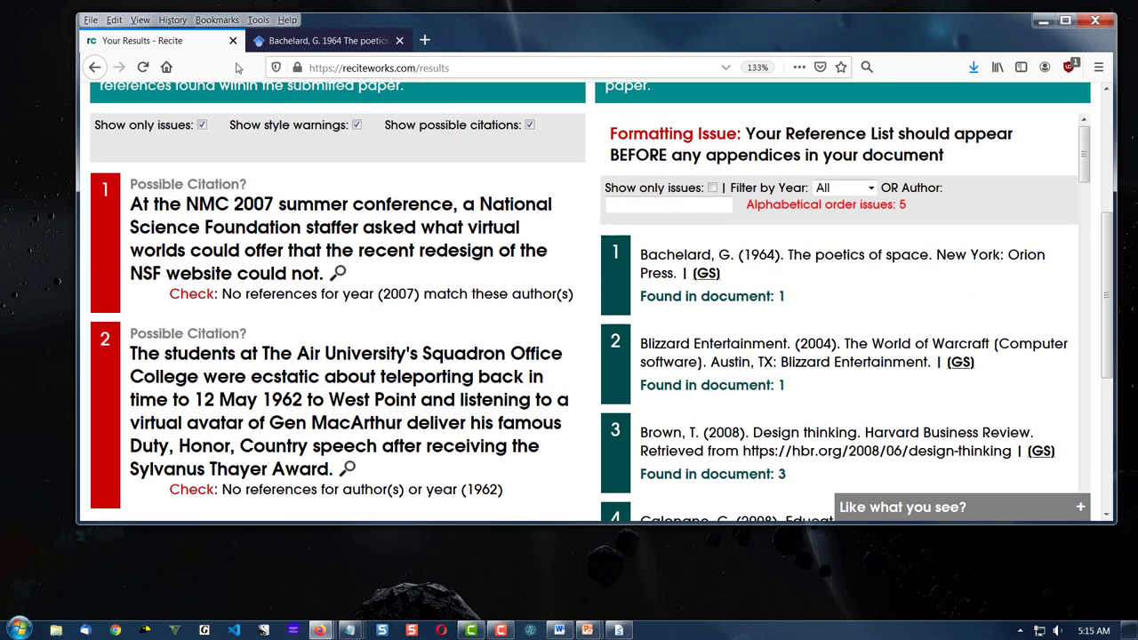
drag(1105, 242, 16, 212)
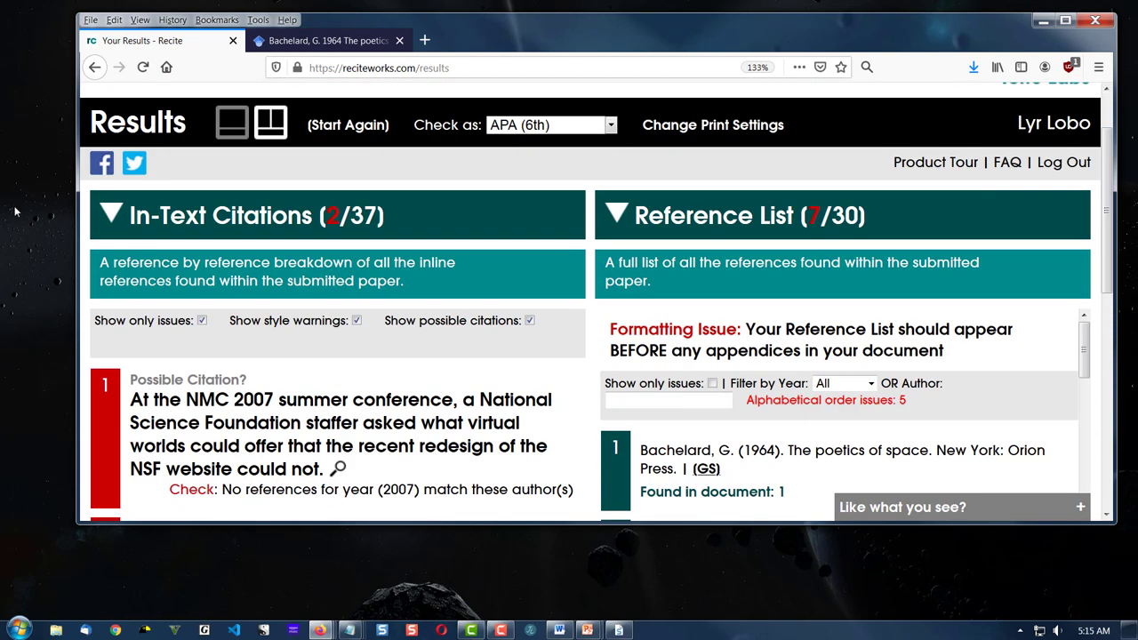
click(232, 122)
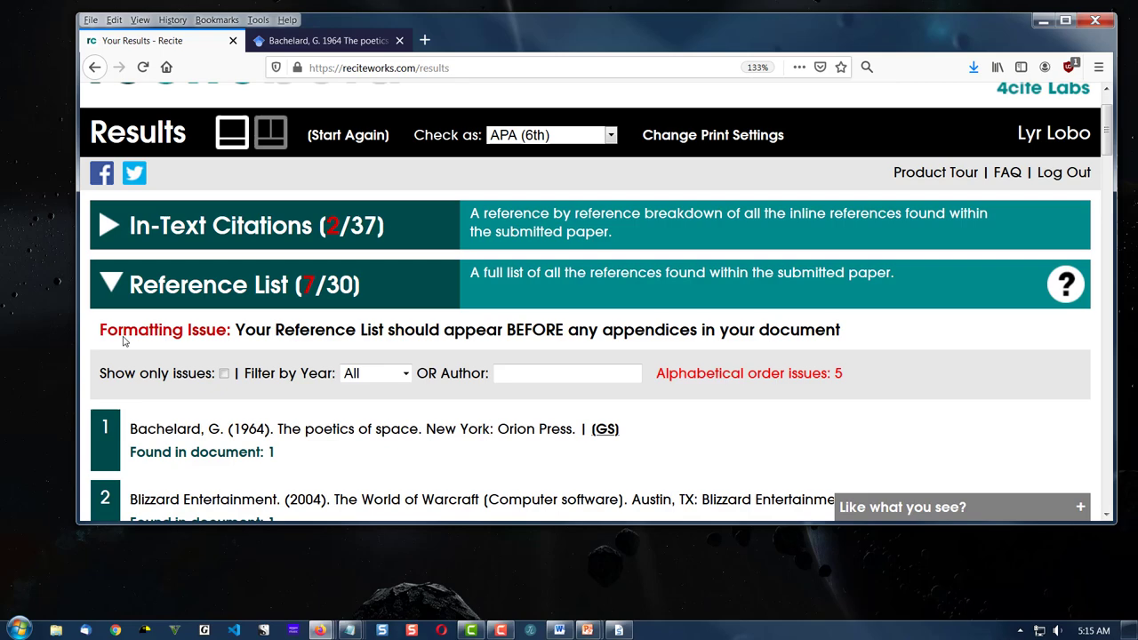
Show only flagged references and open the alphabetical-order marker on entry 1.
drag(1108, 157, 1111, 192)
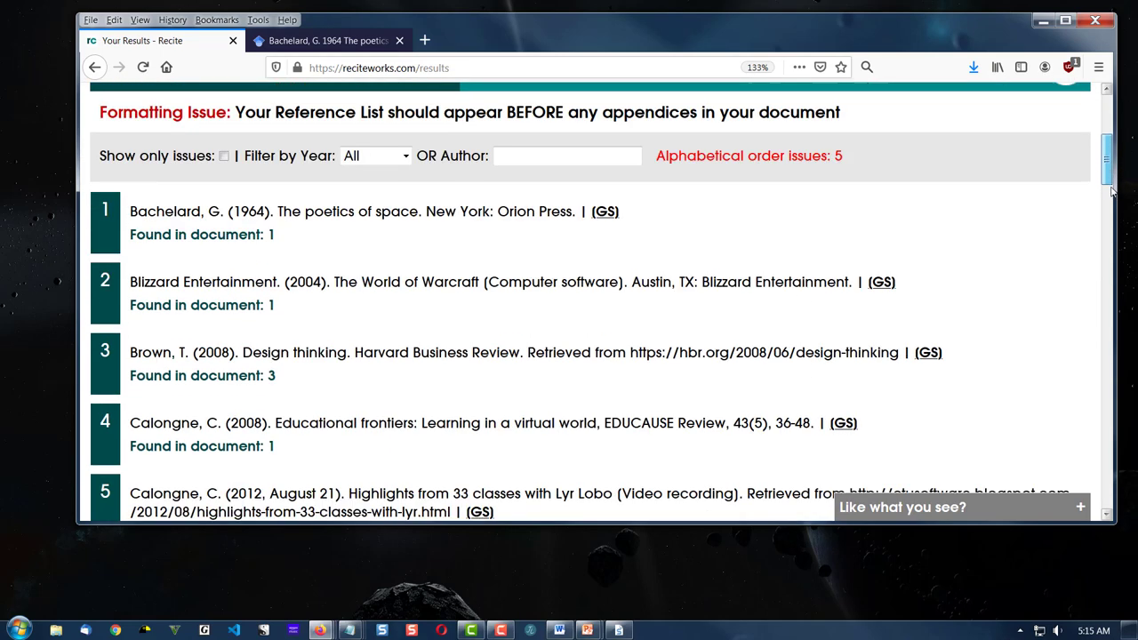
scroll(1111, 191, up, 2)
click(224, 239)
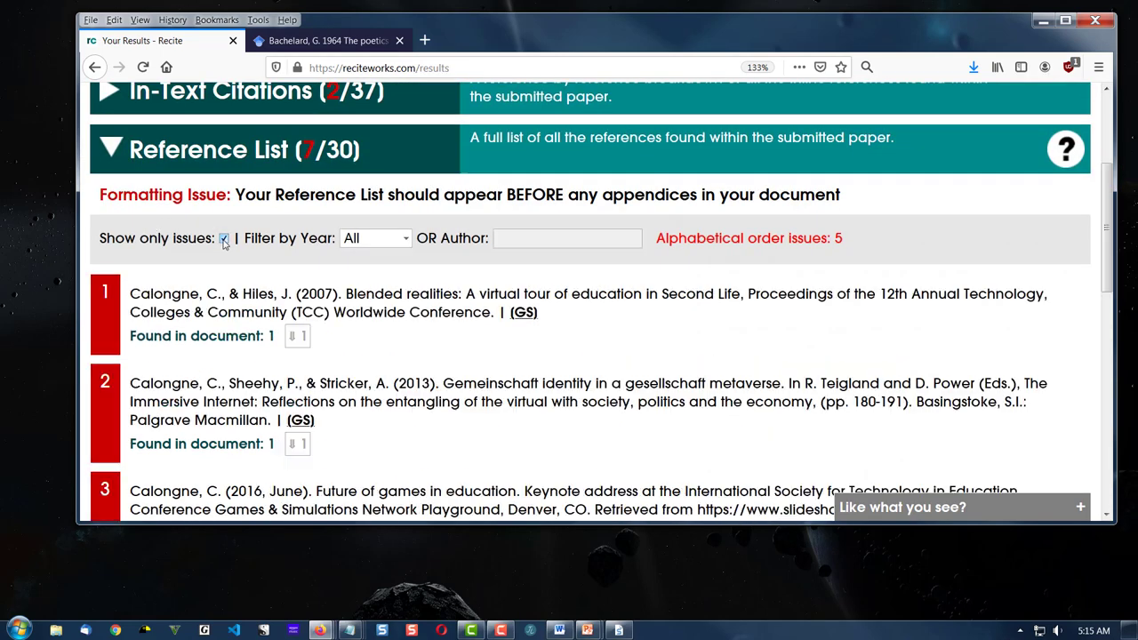
click(735, 239)
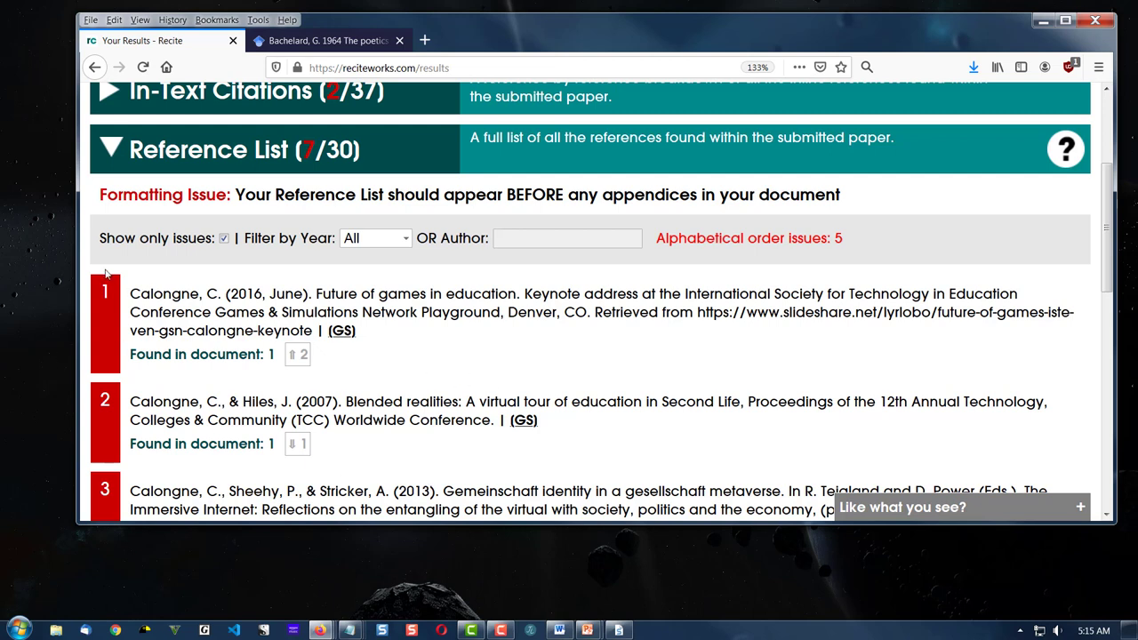
Highlight the Calongne, C reference's author, title, source and URL, then clear the highlight.
drag(219, 295, 130, 294)
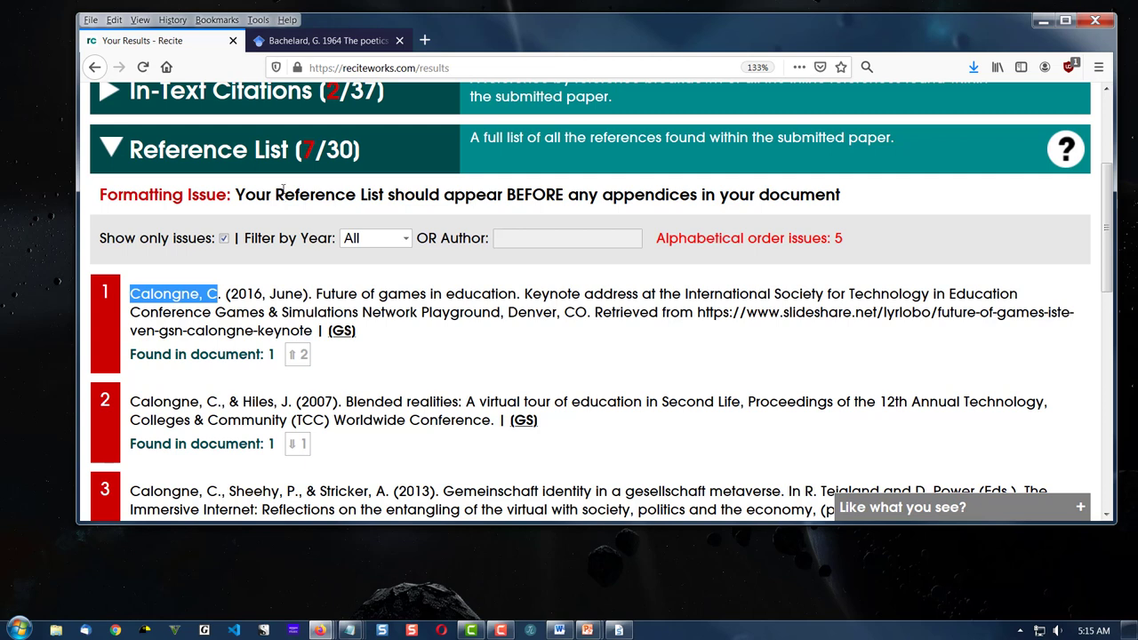
drag(316, 294, 491, 294)
drag(676, 299, 311, 333)
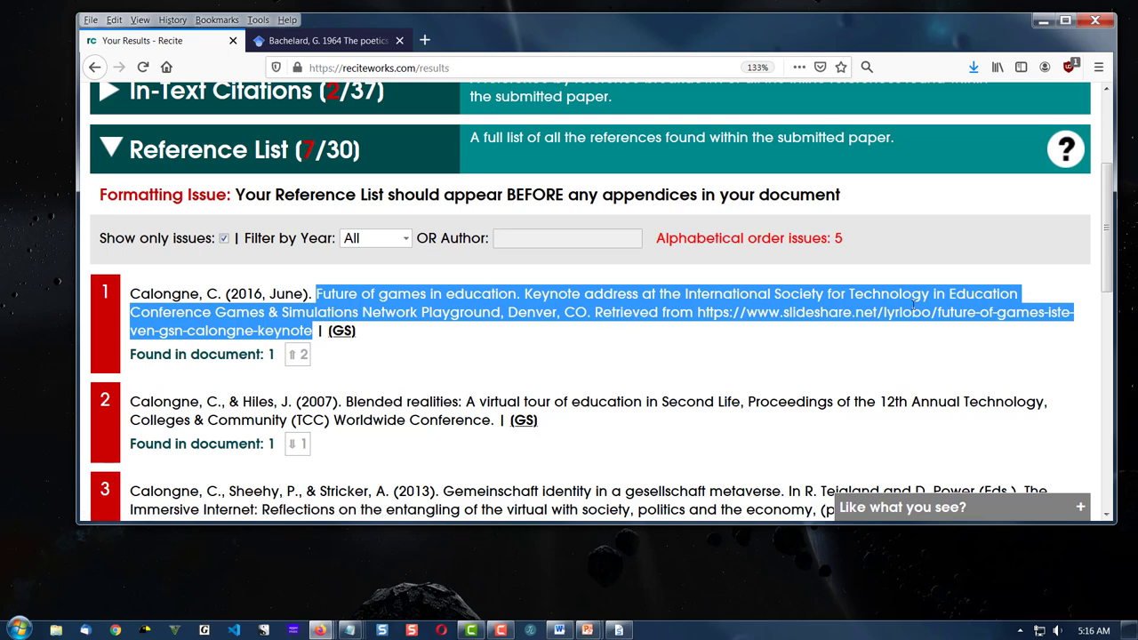
click(789, 293)
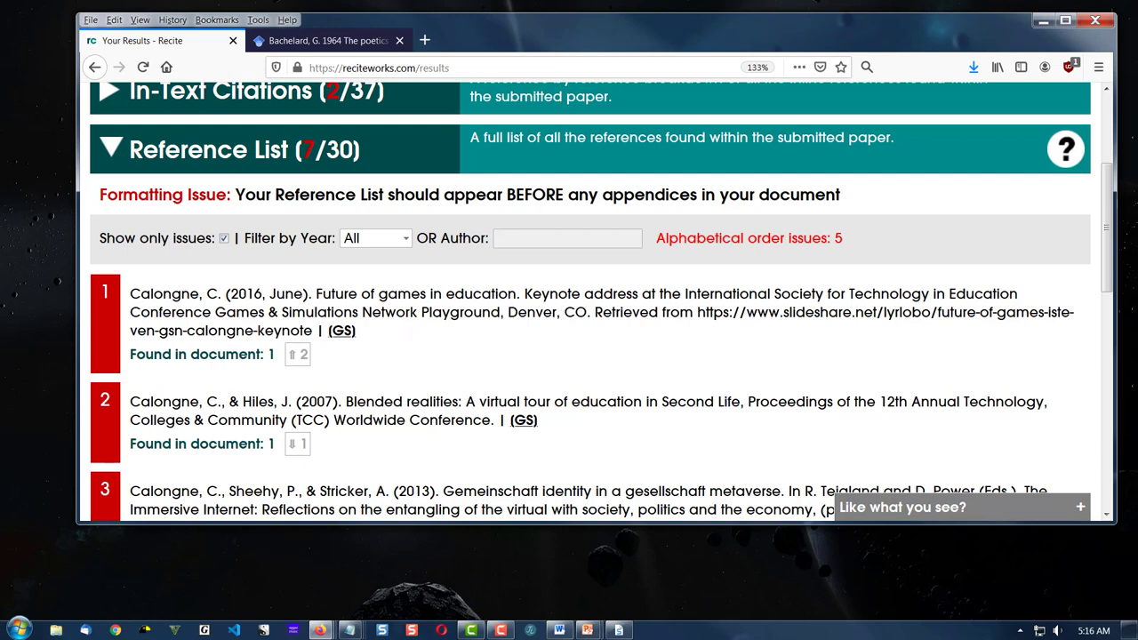
drag(1106, 217, 1115, 146)
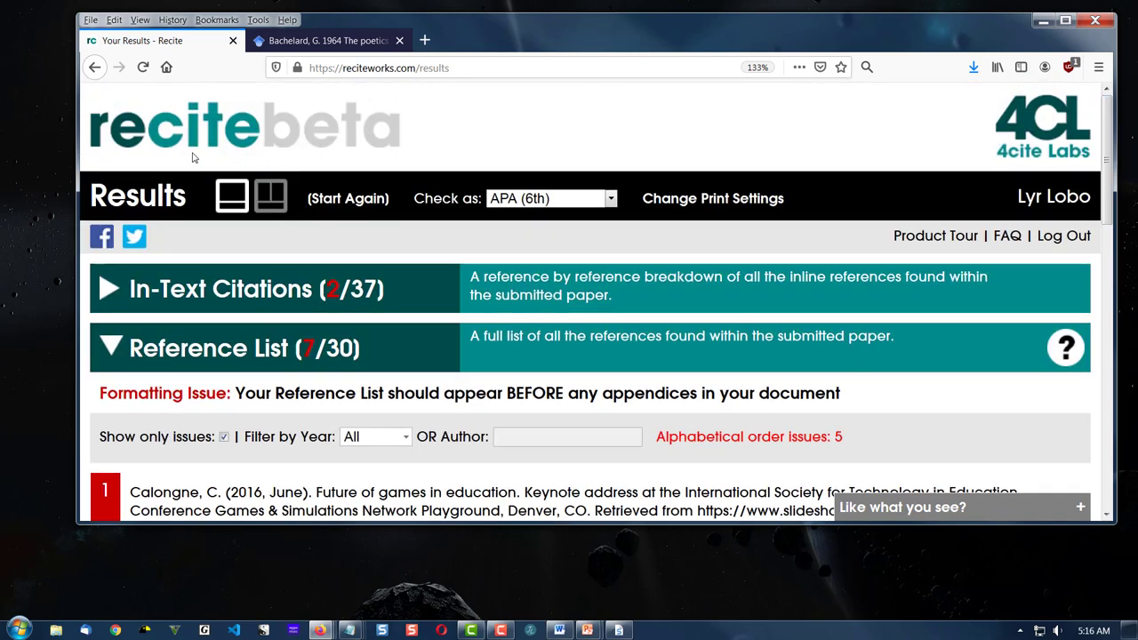